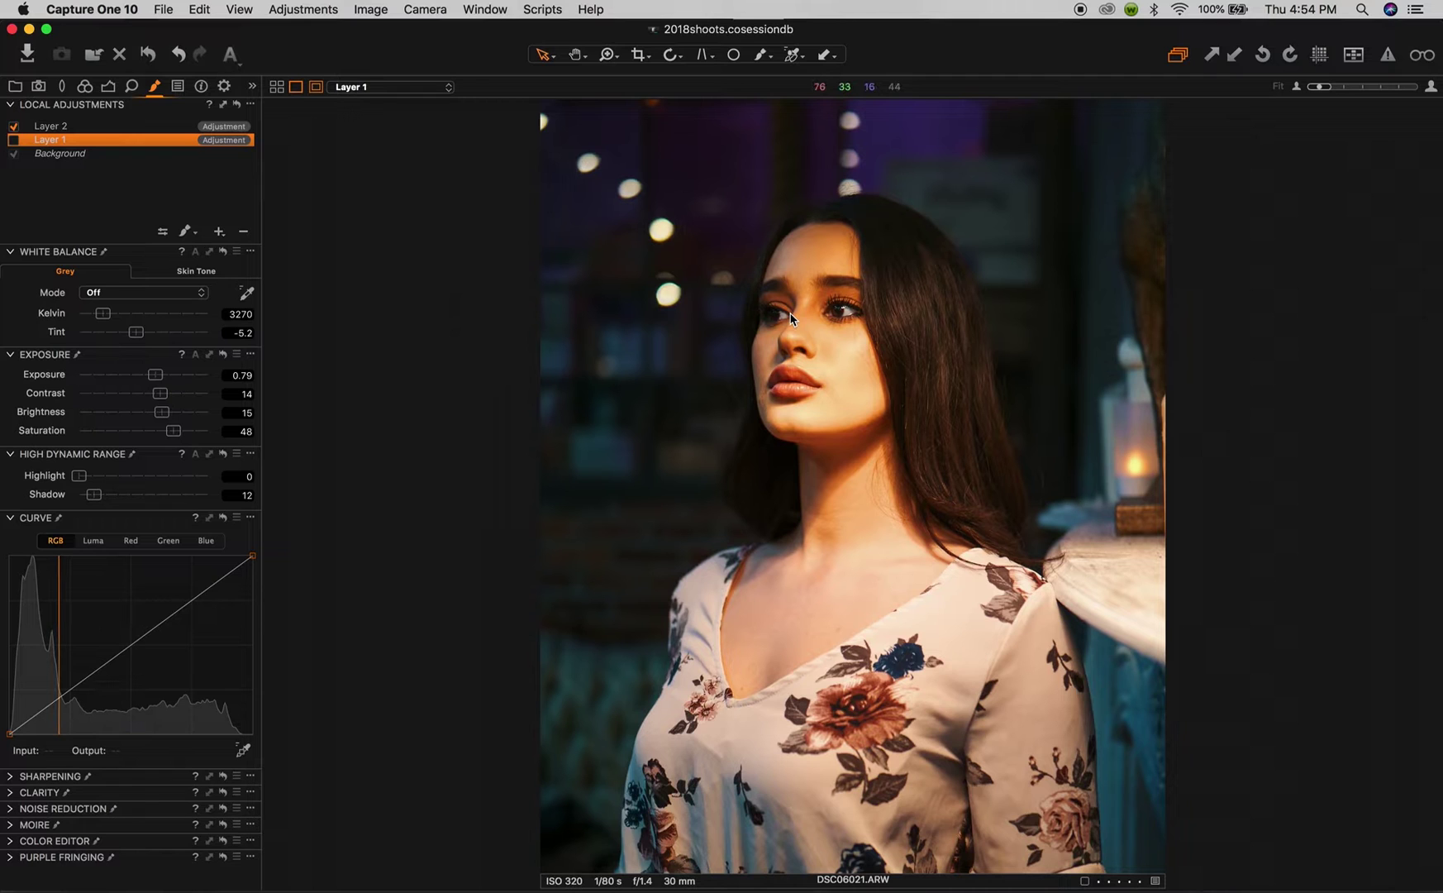
{"action": "scroll", "coordinate": [790, 320], "scroll_direction": "up", "scroll_amount": 2}
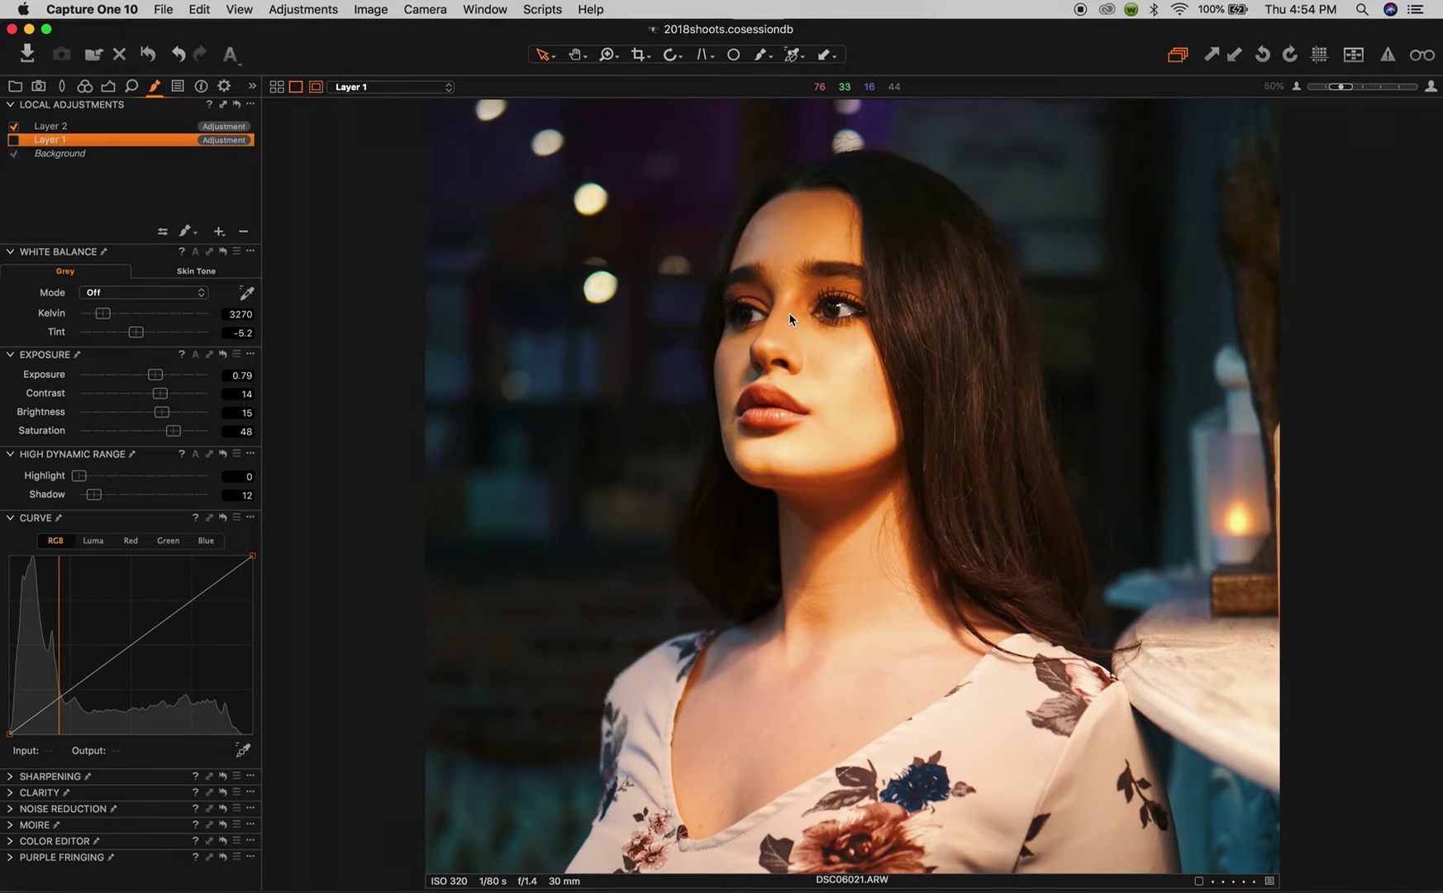
{"action": "scroll", "coordinate": [790, 319], "scroll_direction": "up", "scroll_amount": 1}
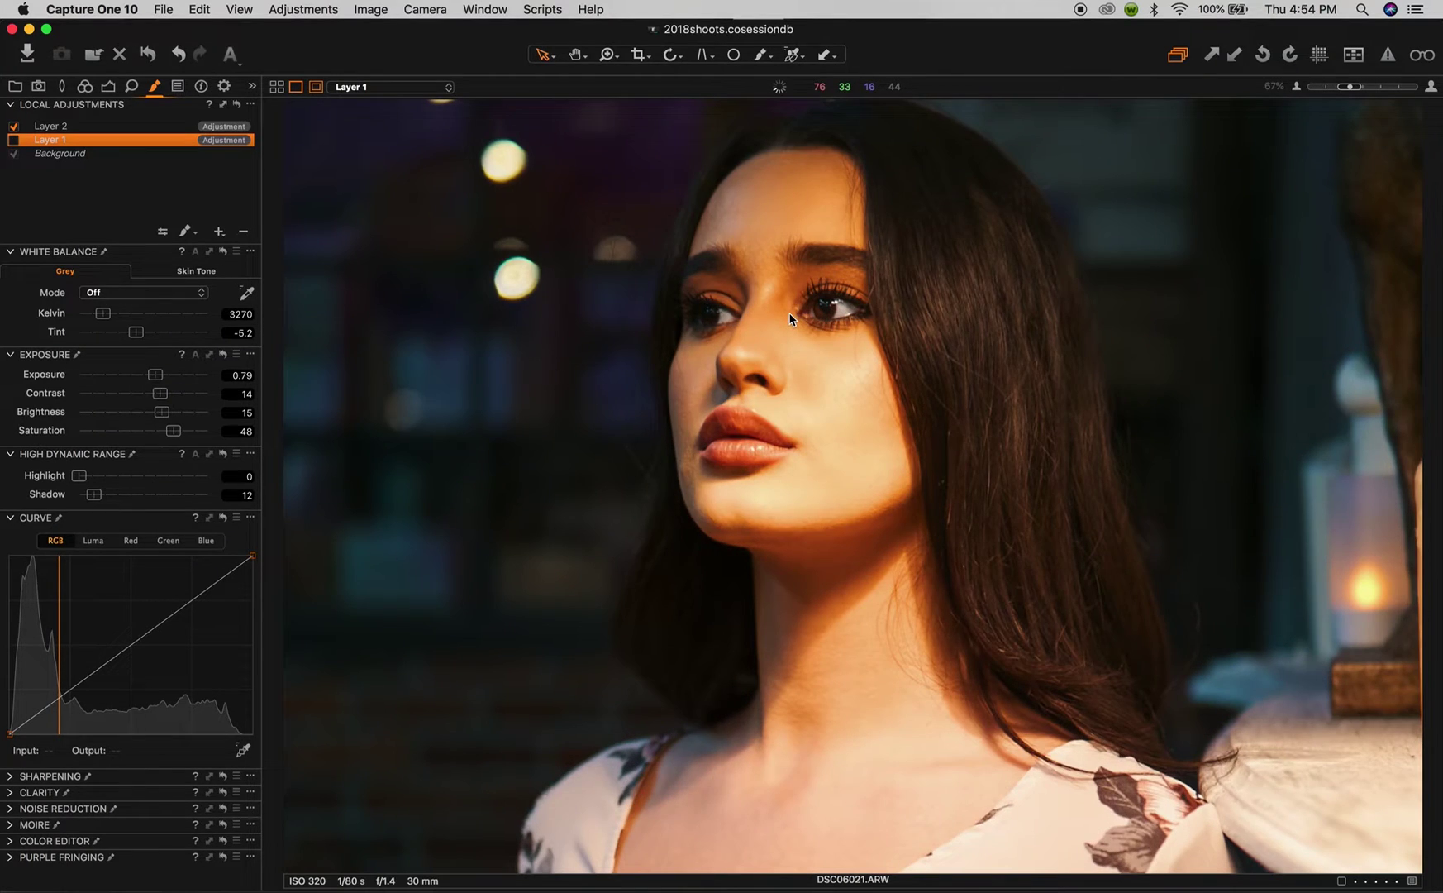
{"action": "scroll", "coordinate": [801, 304], "scroll_direction": "up", "scroll_amount": 1}
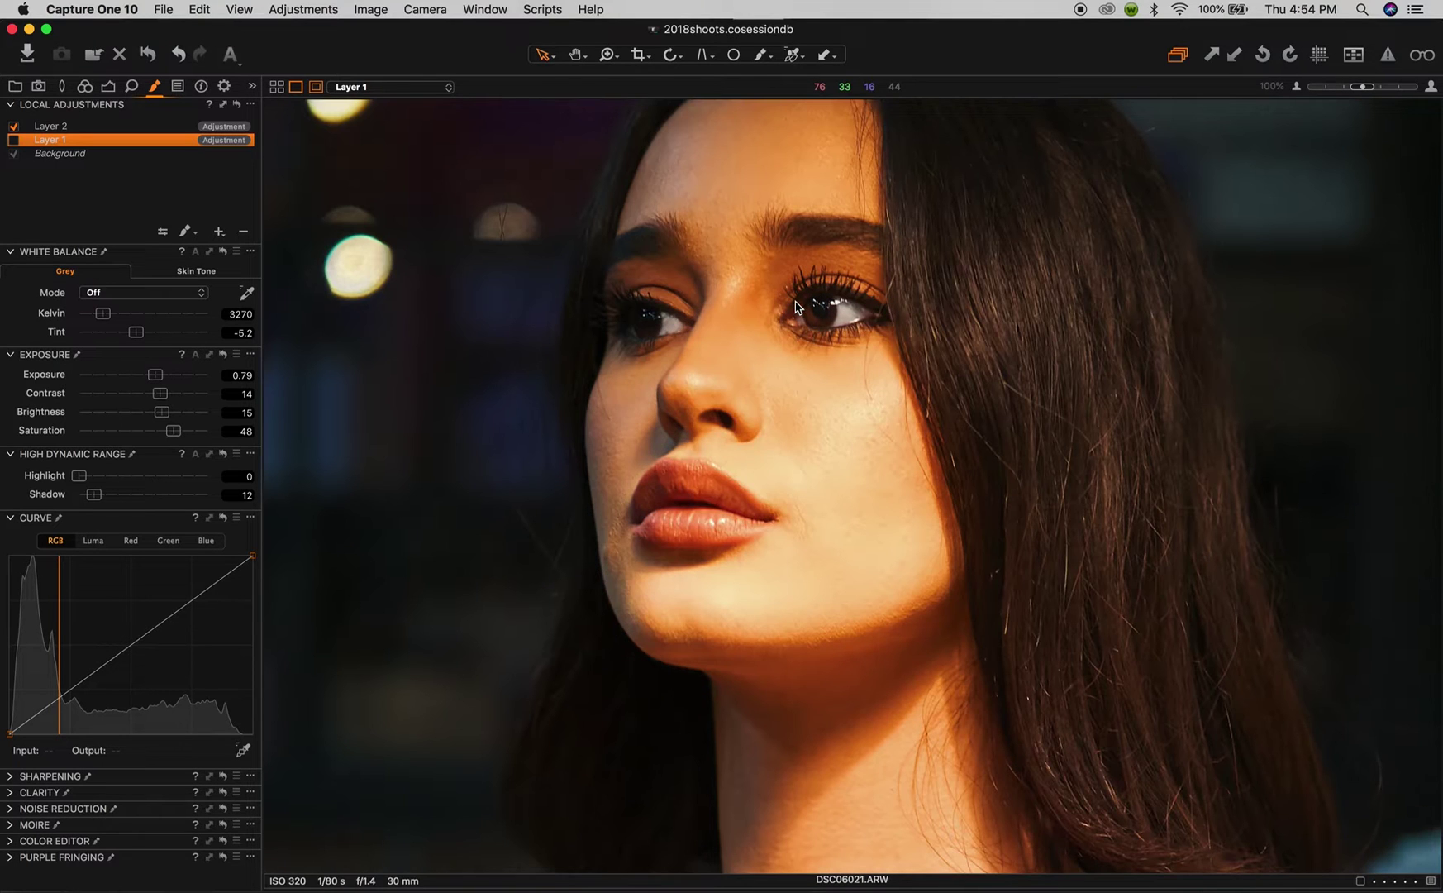
{"action": "scroll", "coordinate": [792, 321], "scroll_direction": "up", "scroll_amount": 1}
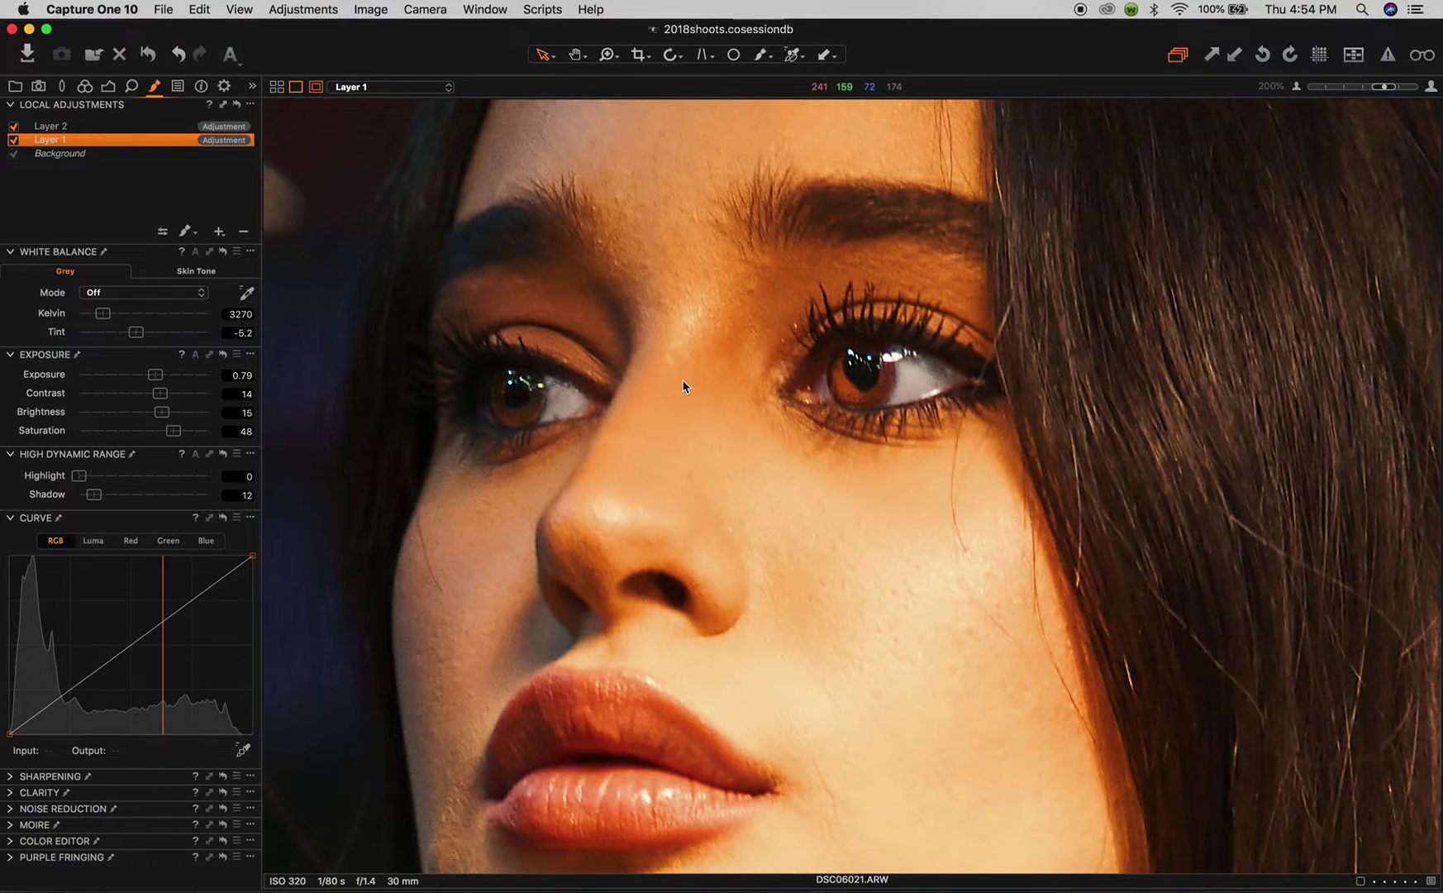
Disable and delete the two old adjustment layers, then add a fresh empty layer
{"action": "key", "text": "super+0"}
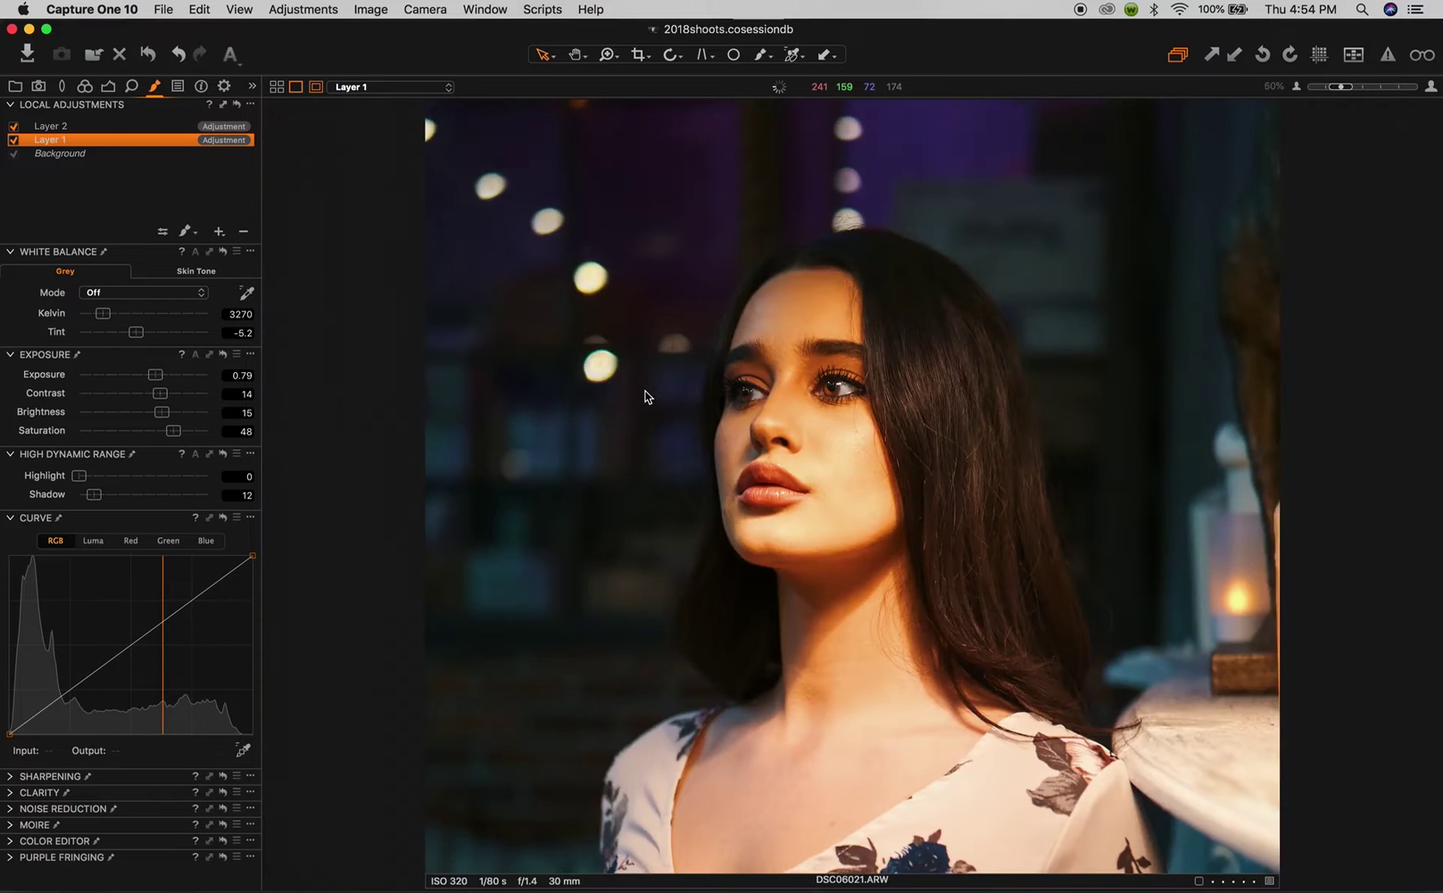
{"action": "left_click", "coordinate": [15, 140]}
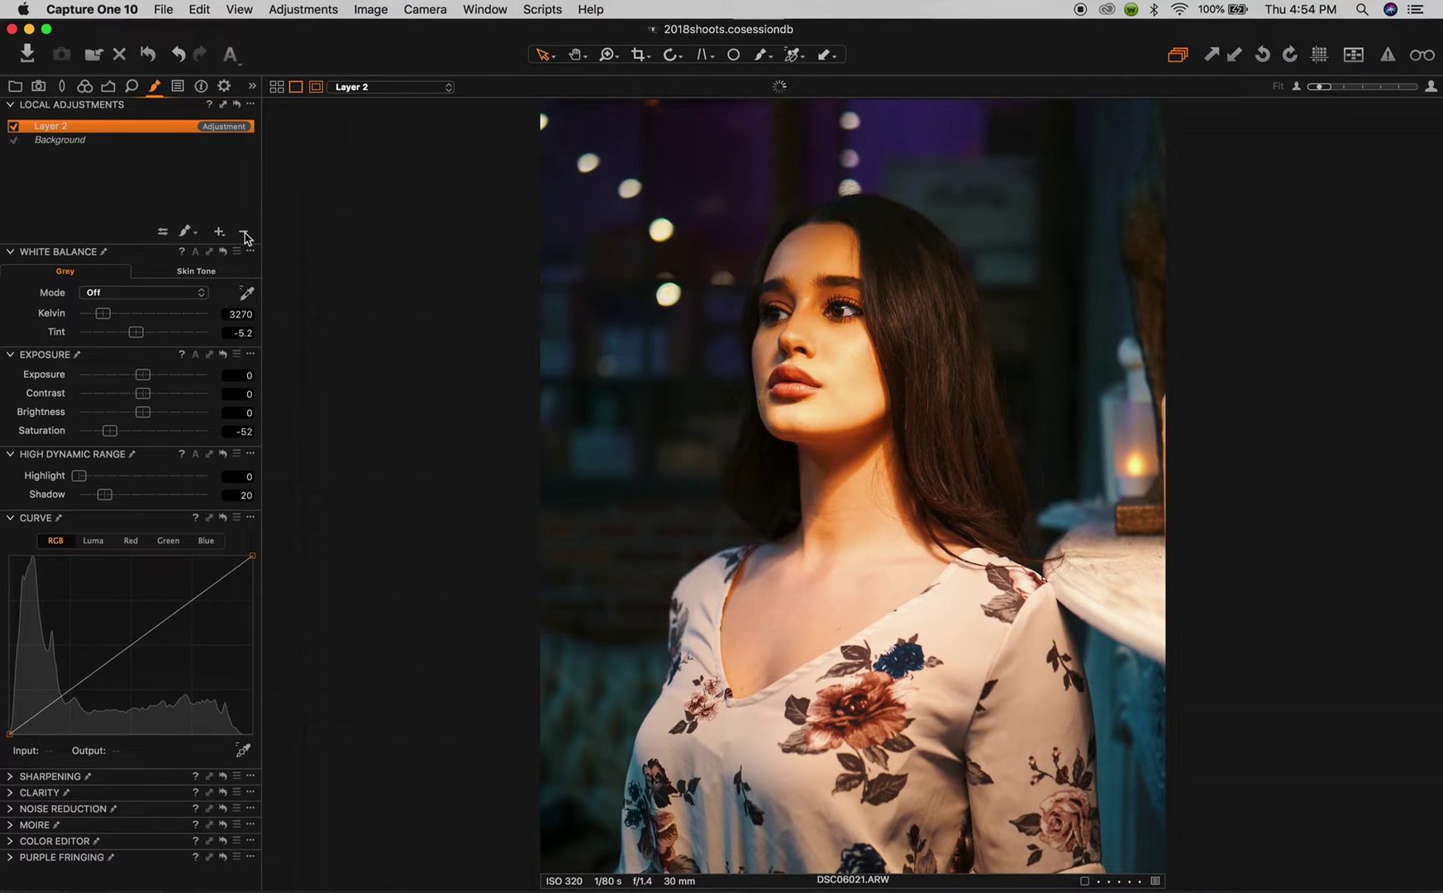
{"action": "left_click", "coordinate": [246, 233]}
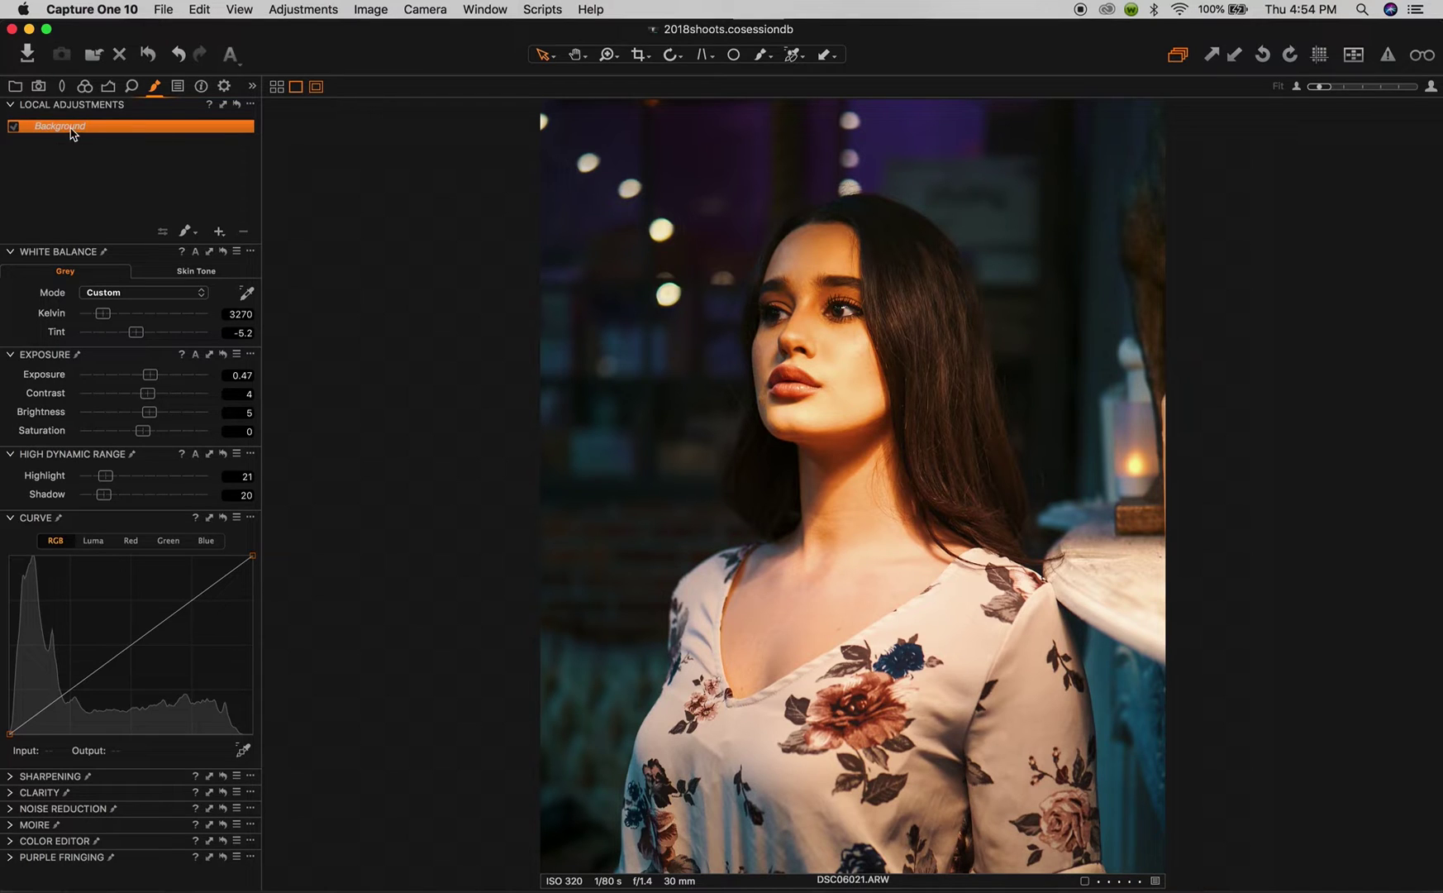
{"action": "left_click", "coordinate": [220, 234]}
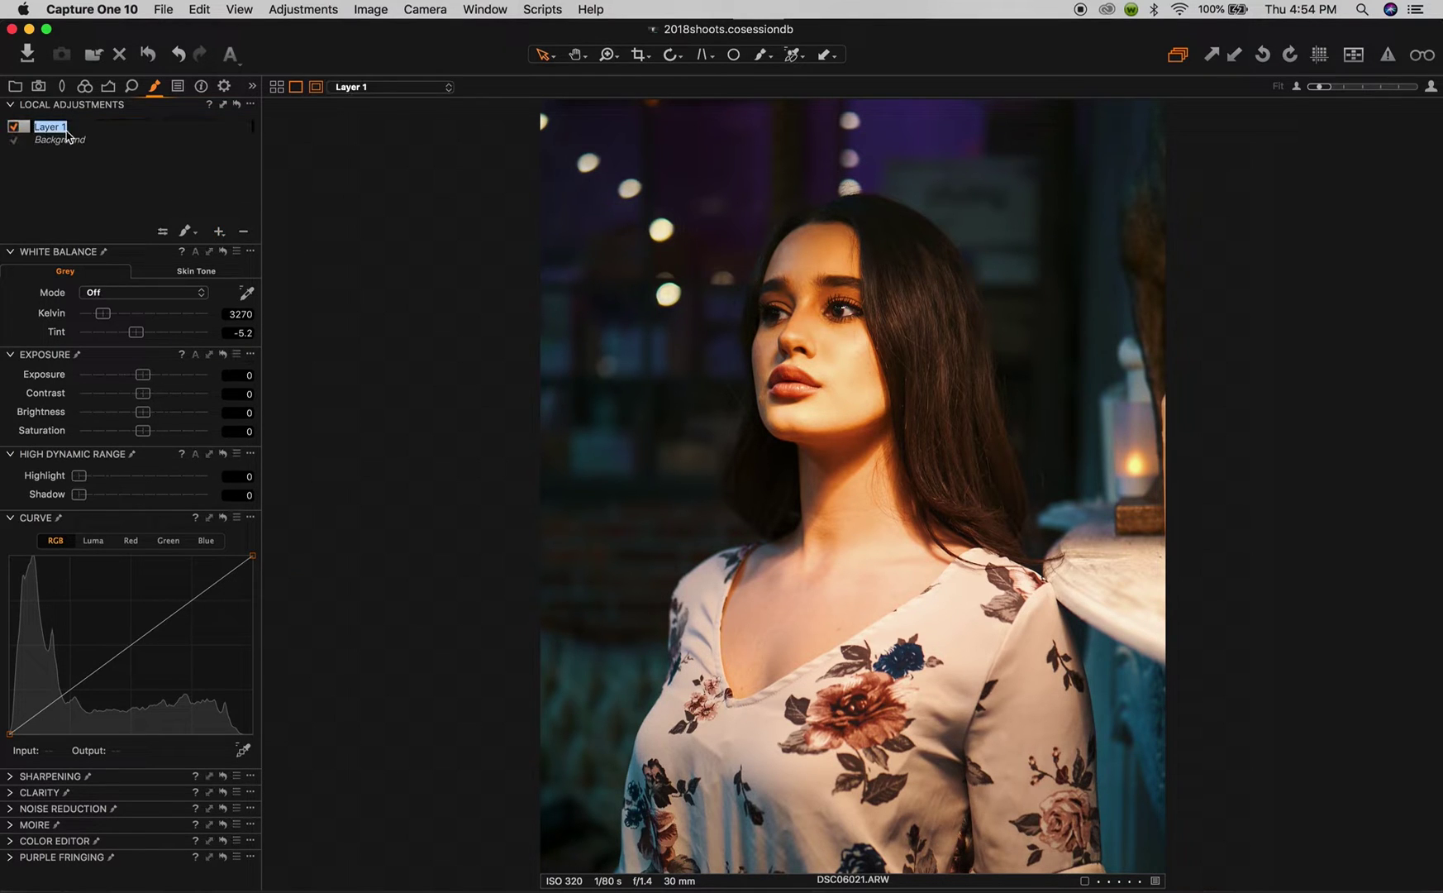
{"action": "type", "text": "pupil"}
Name the layer 'pupil' with exposure 0.96, contrast 12, brightness 12, saturation 59, shadow 13
{"action": "key", "text": "Return"}
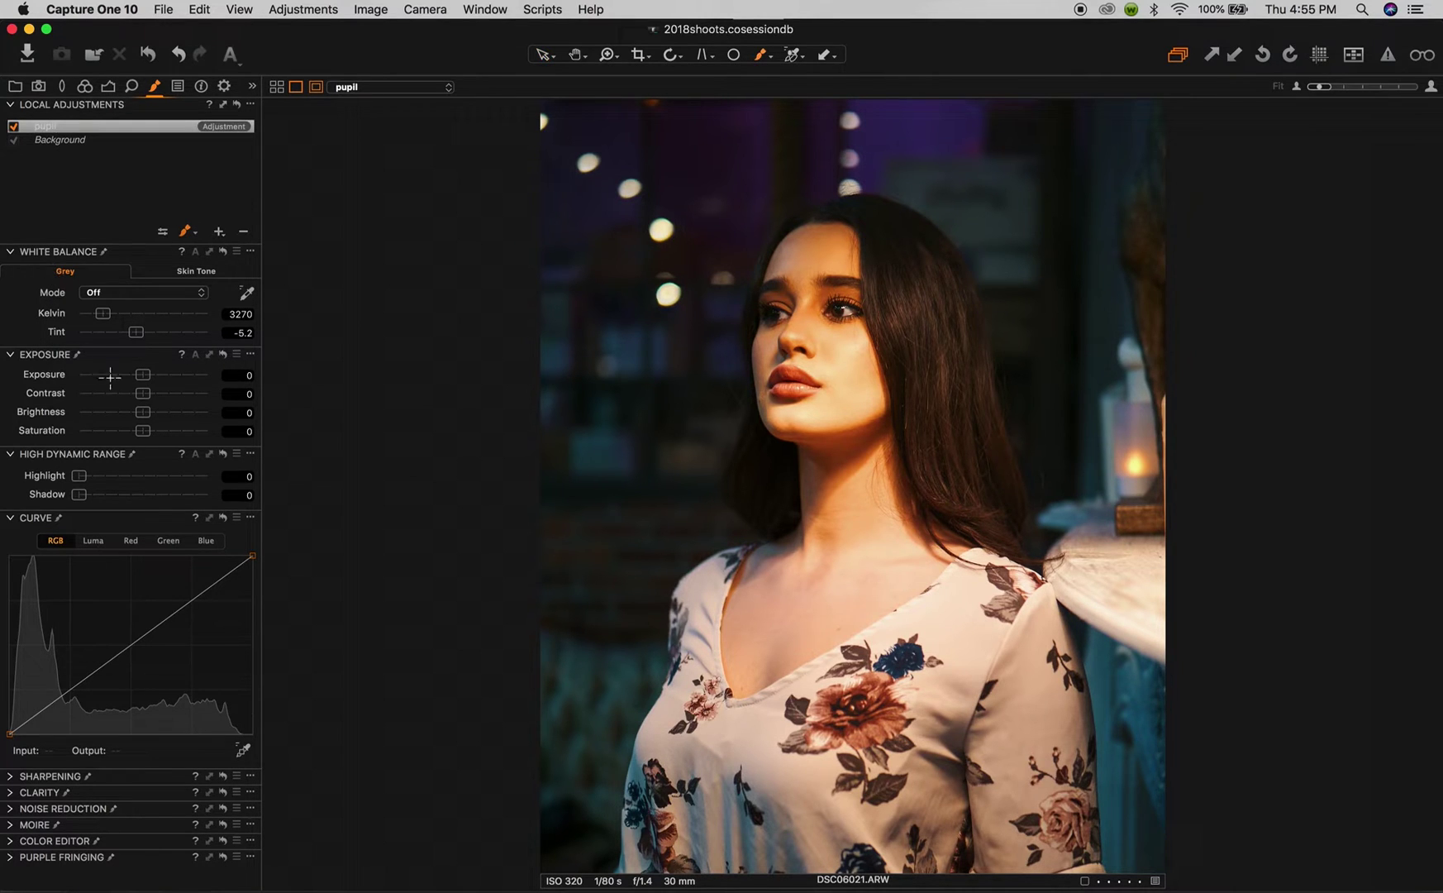
{"action": "left_click", "coordinate": [160, 375]}
{"action": "left_click", "coordinate": [159, 394]}
{"action": "left_click", "coordinate": [159, 414]}
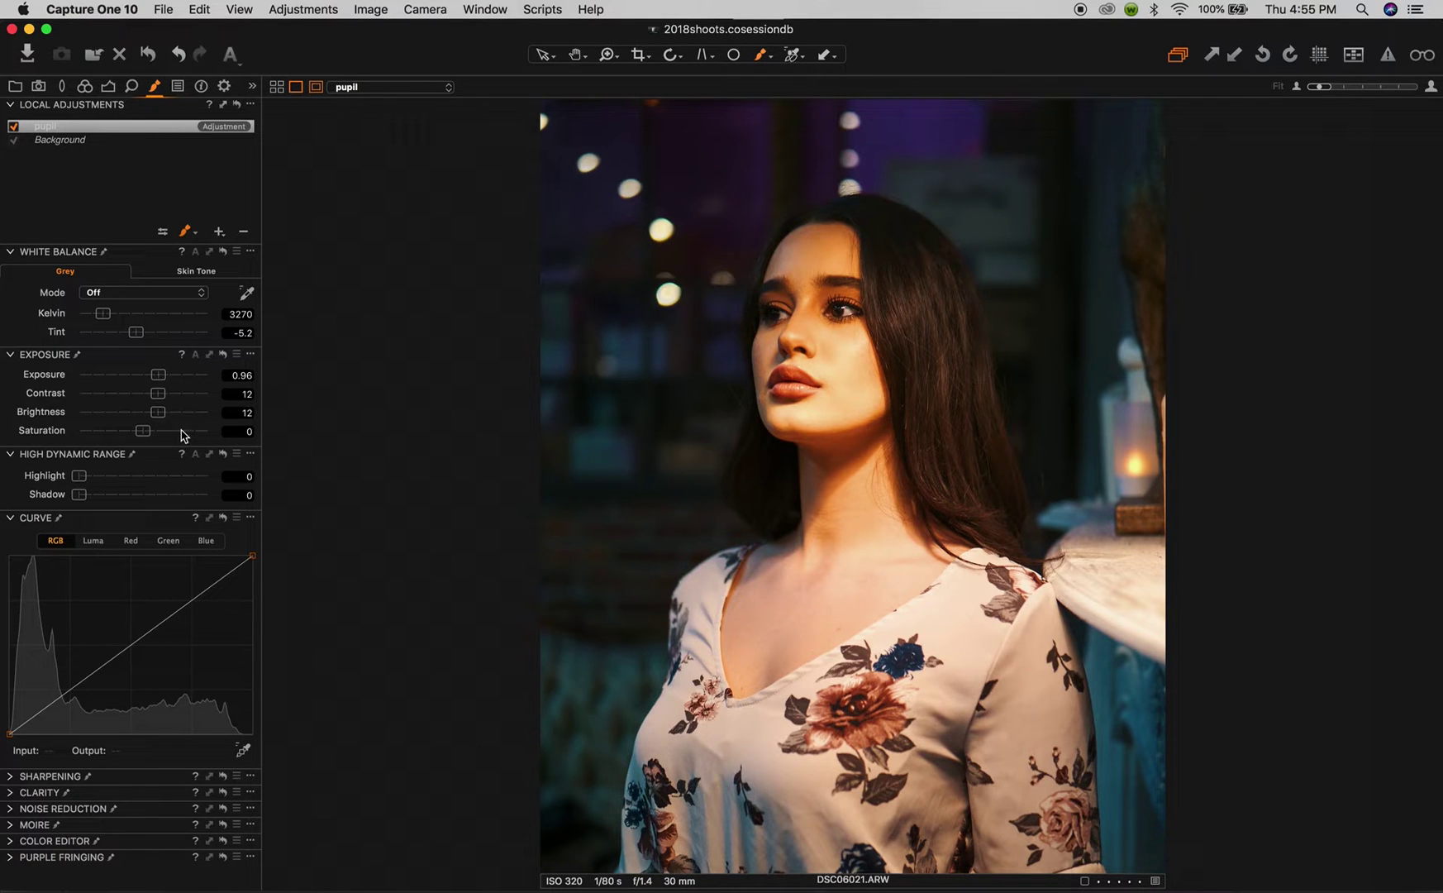
{"action": "left_click", "coordinate": [182, 432]}
{"action": "left_click", "coordinate": [96, 496]}
Zoom in on the eyes and brush the pupil mask over the left and right irises
{"action": "key", "text": "z"}
{"action": "left_click_drag", "start_coordinate": [753, 270], "coordinate": [862, 334]}
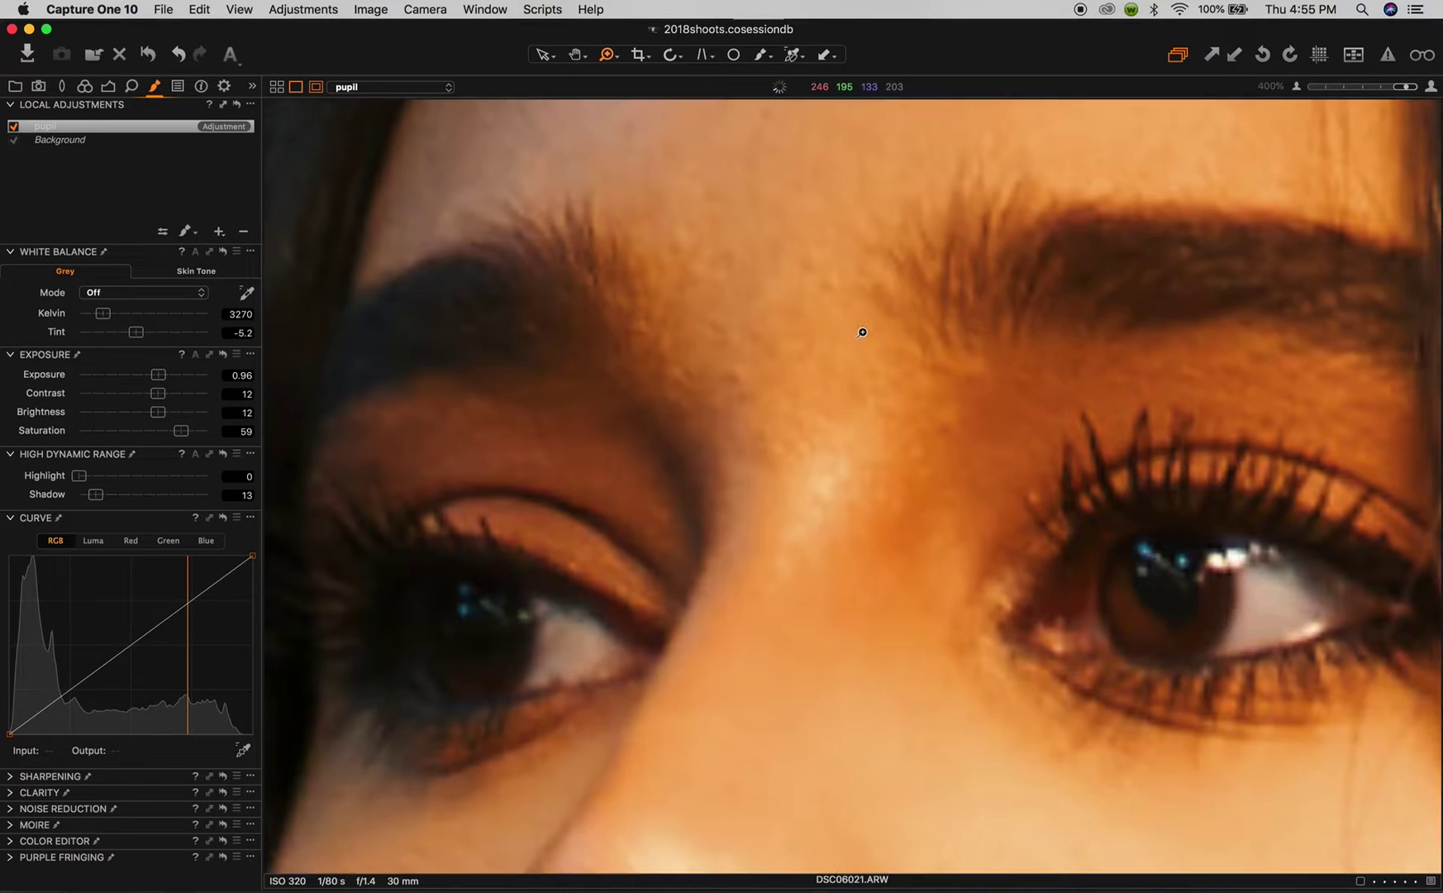
{"action": "key", "text": "b"}
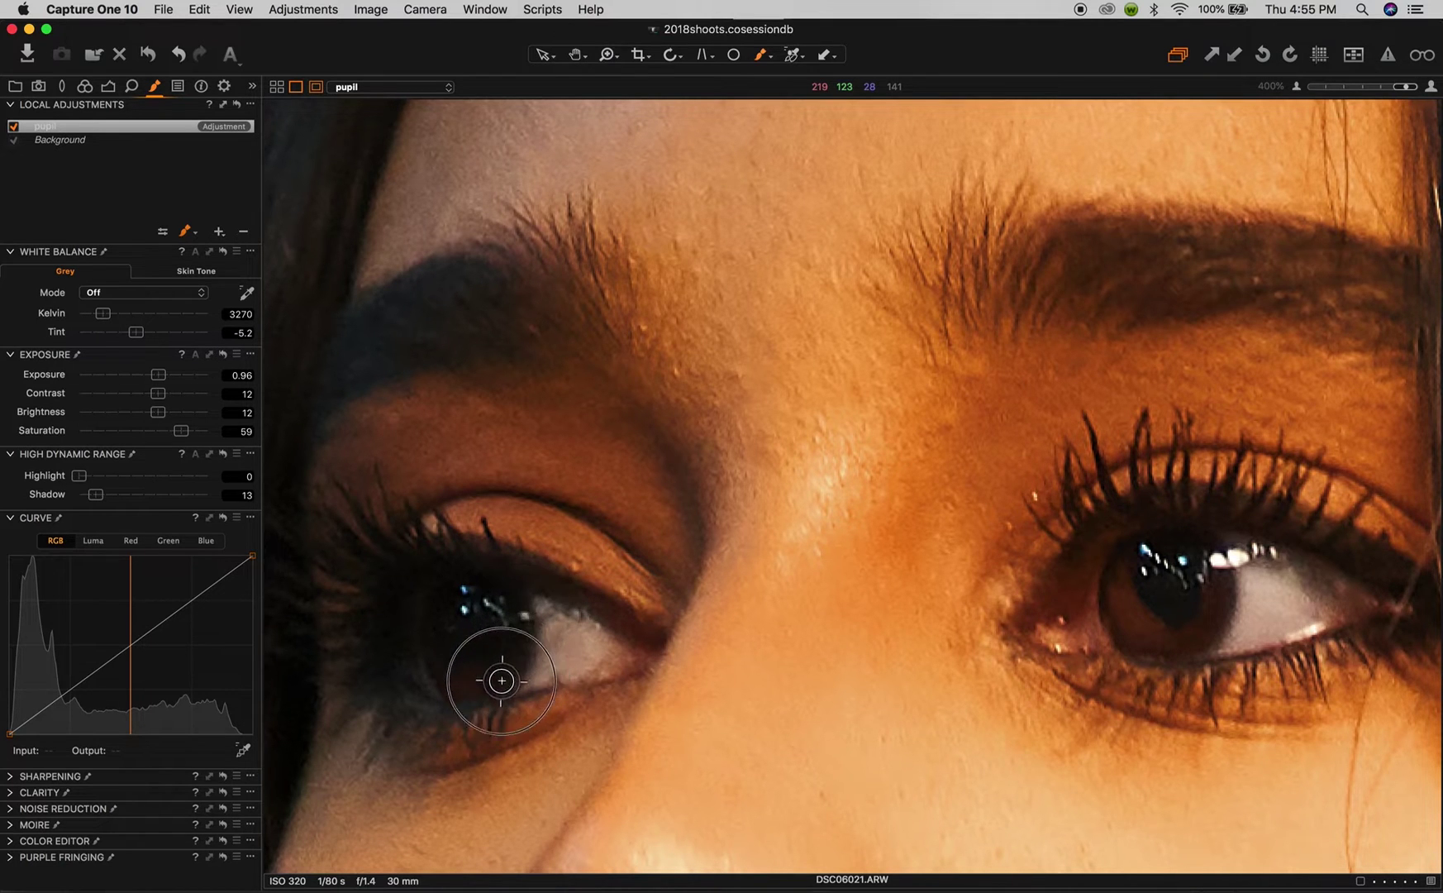
{"action": "mouse_move", "coordinate": [445, 671]}
{"action": "left_mouse_down"}
{"action": "mouse_move", "coordinate": [429, 602]}
{"action": "mouse_move", "coordinate": [509, 599]}
{"action": "mouse_move", "coordinate": [477, 590]}
{"action": "mouse_move", "coordinate": [509, 602]}
{"action": "mouse_move", "coordinate": [445, 619]}
{"action": "mouse_move", "coordinate": [470, 665]}
{"action": "mouse_move", "coordinate": [500, 661]}
{"action": "mouse_move", "coordinate": [490, 628]}
{"action": "mouse_move", "coordinate": [477, 664]}
{"action": "mouse_move", "coordinate": [494, 665]}
{"action": "mouse_move", "coordinate": [447, 680]}
{"action": "mouse_move", "coordinate": [462, 684]}
{"action": "mouse_move", "coordinate": [504, 664]}
{"action": "mouse_move", "coordinate": [525, 628]}
{"action": "mouse_move", "coordinate": [500, 597]}
{"action": "left_mouse_up"}
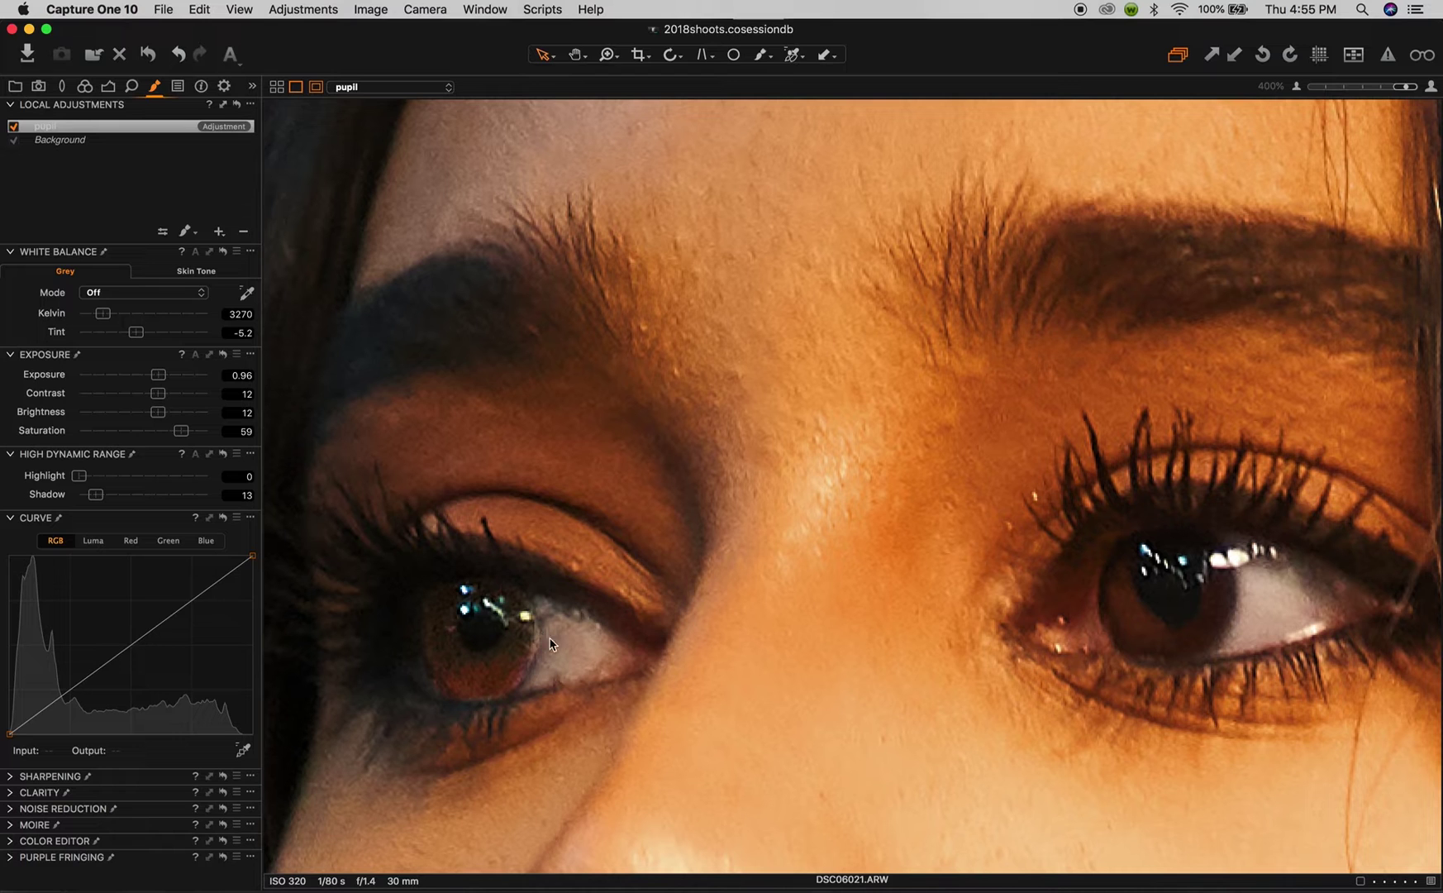
{"action": "key", "text": "b"}
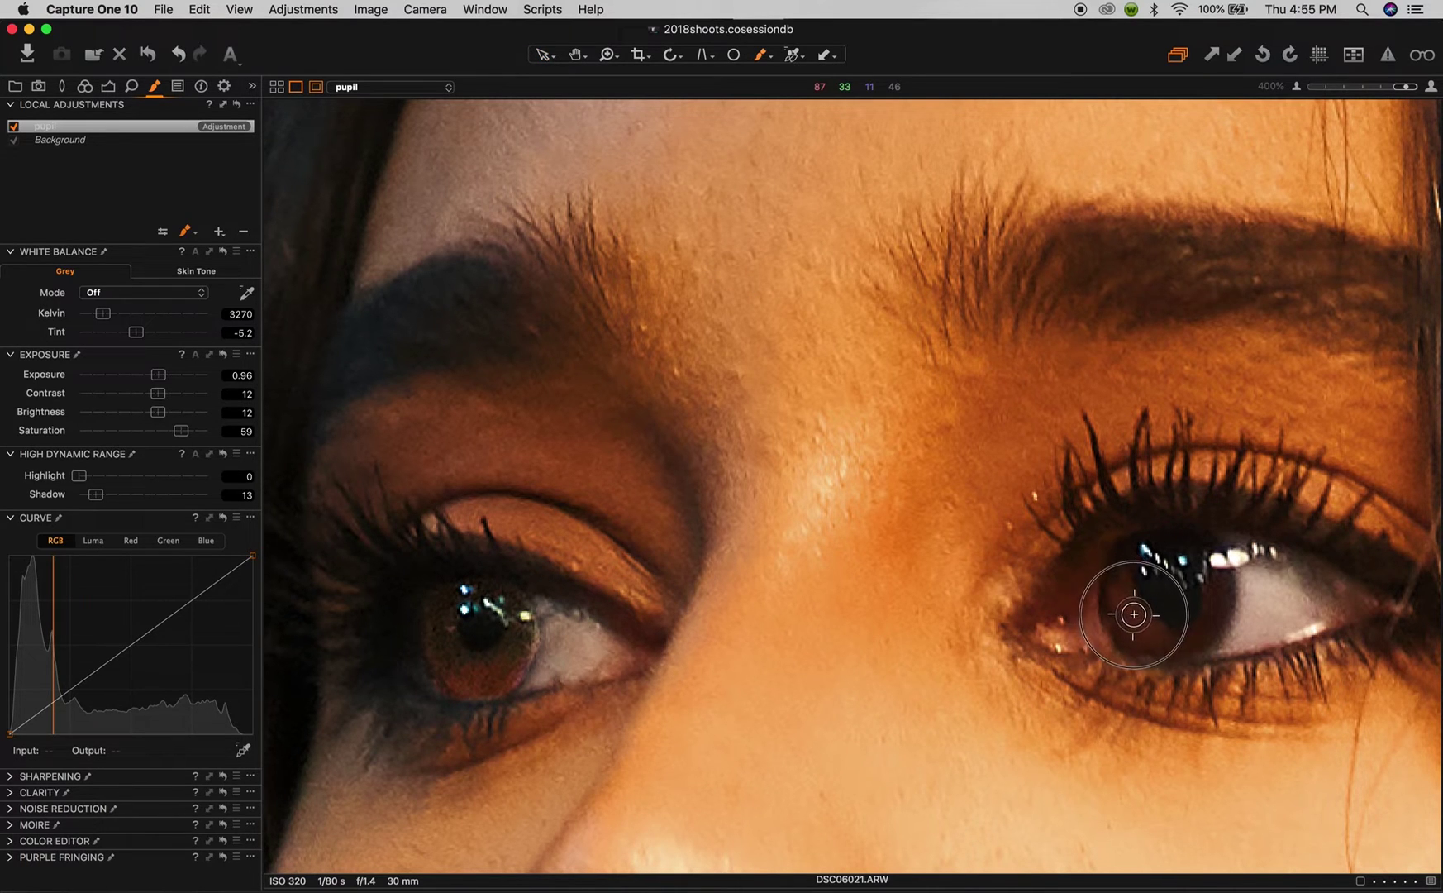
{"action": "mouse_move", "coordinate": [1122, 602]}
{"action": "left_mouse_down"}
{"action": "mouse_move", "coordinate": [1191, 639]}
{"action": "mouse_move", "coordinate": [1125, 548]}
{"action": "left_mouse_up"}
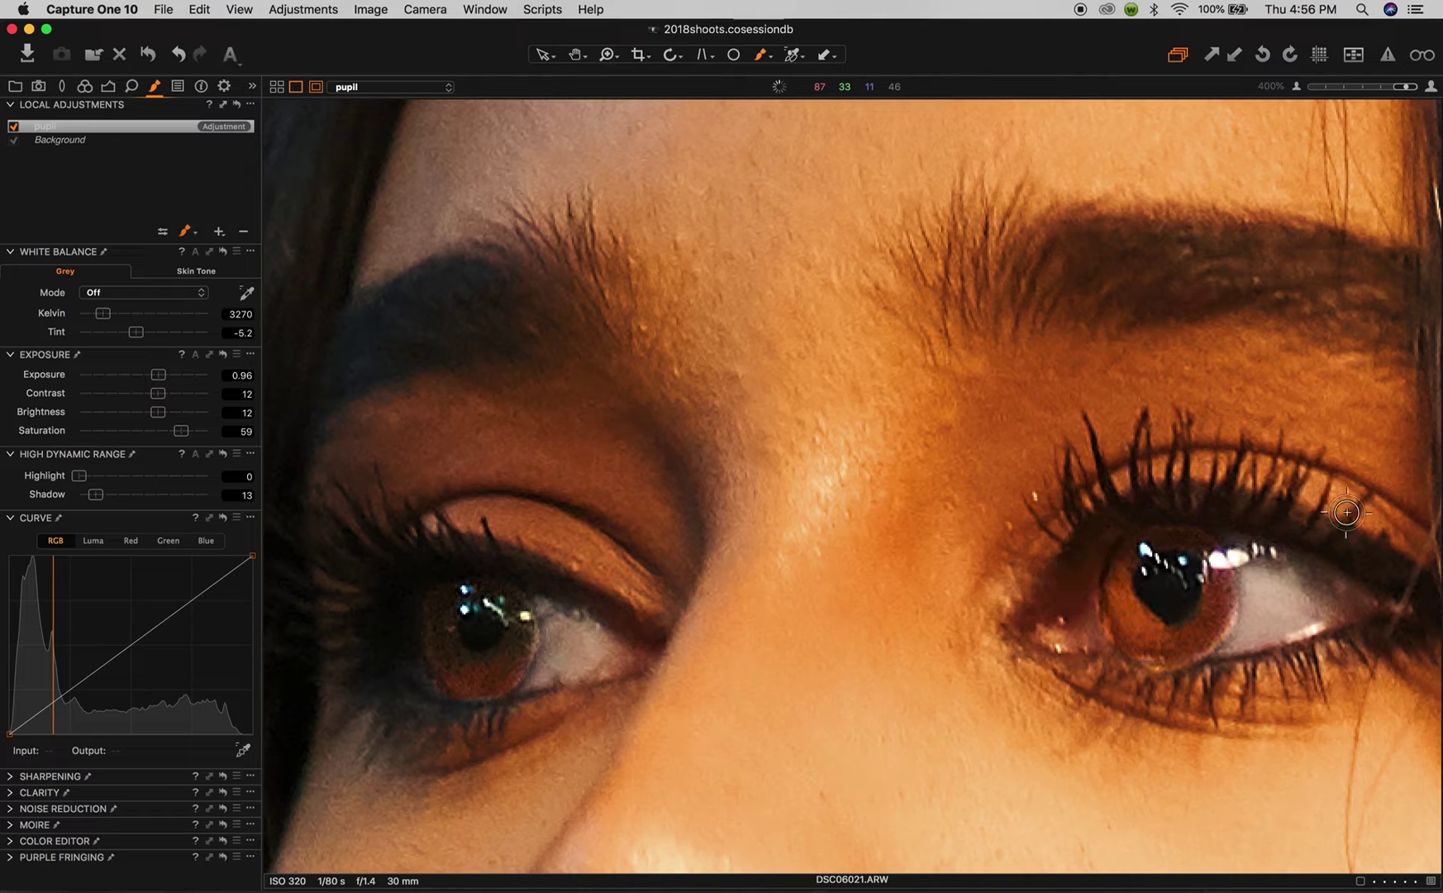
Extend the pupil mask over the right iris, eye white, inner corner and pupil
{"action": "left_click_drag", "start_coordinate": [1125, 548], "coordinate": [1166, 583]}
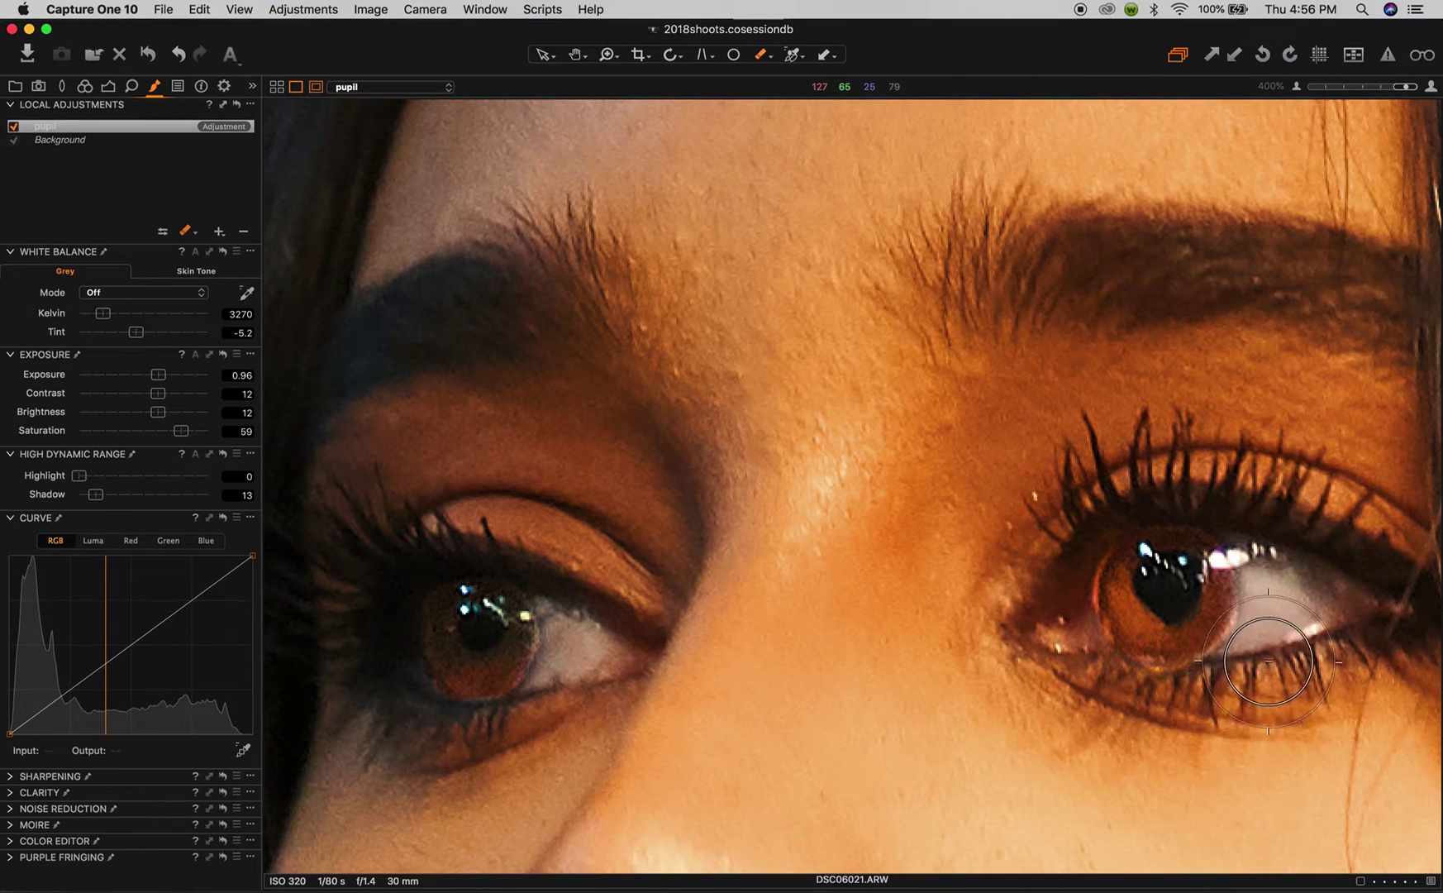
{"action": "left_click_drag", "start_coordinate": [1281, 648], "coordinate": [1282, 573]}
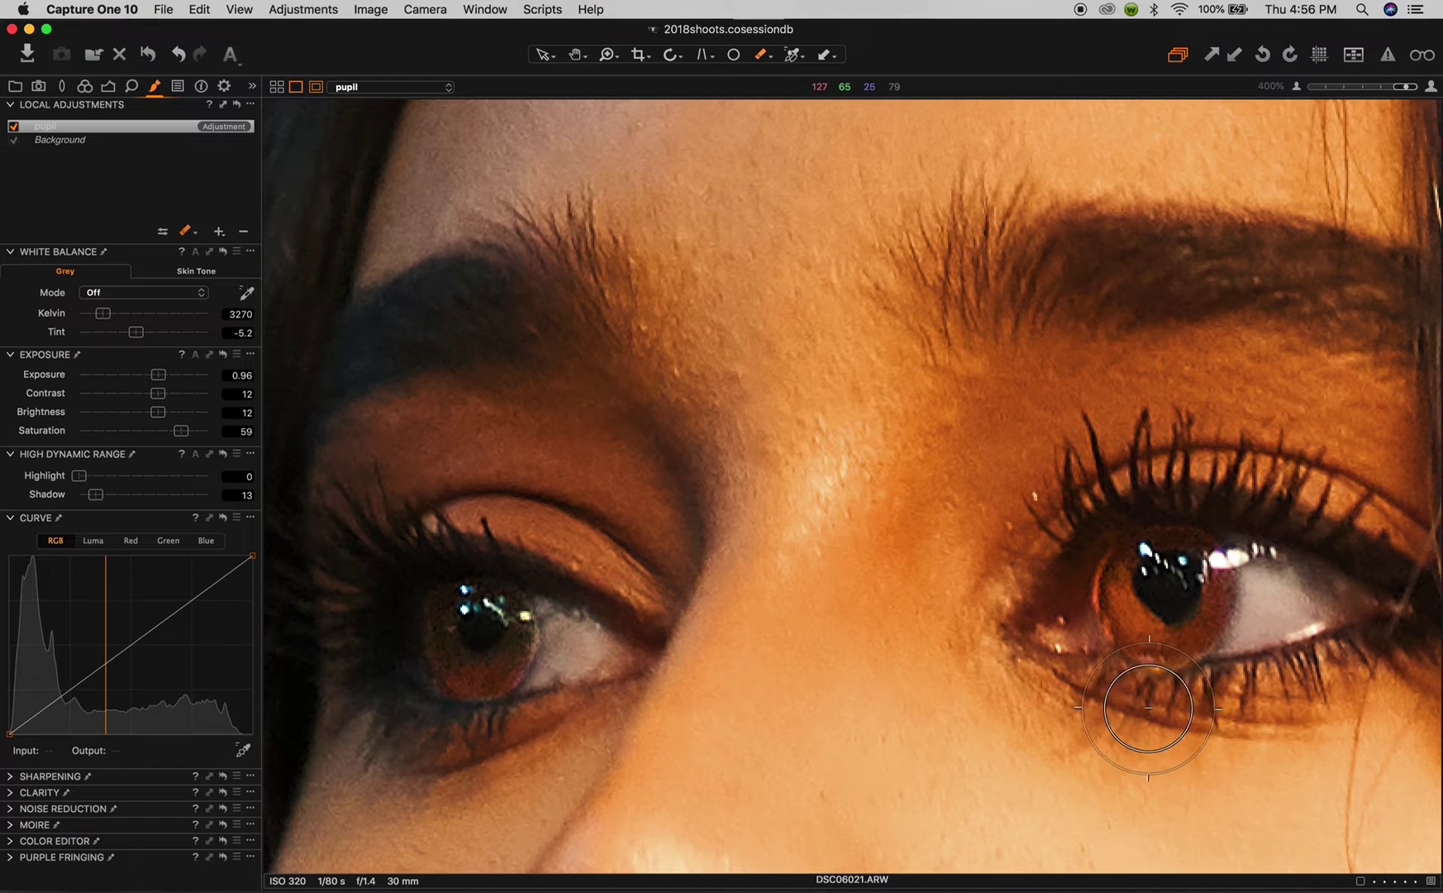
{"action": "left_click_drag", "start_coordinate": [1108, 702], "coordinate": [1061, 638]}
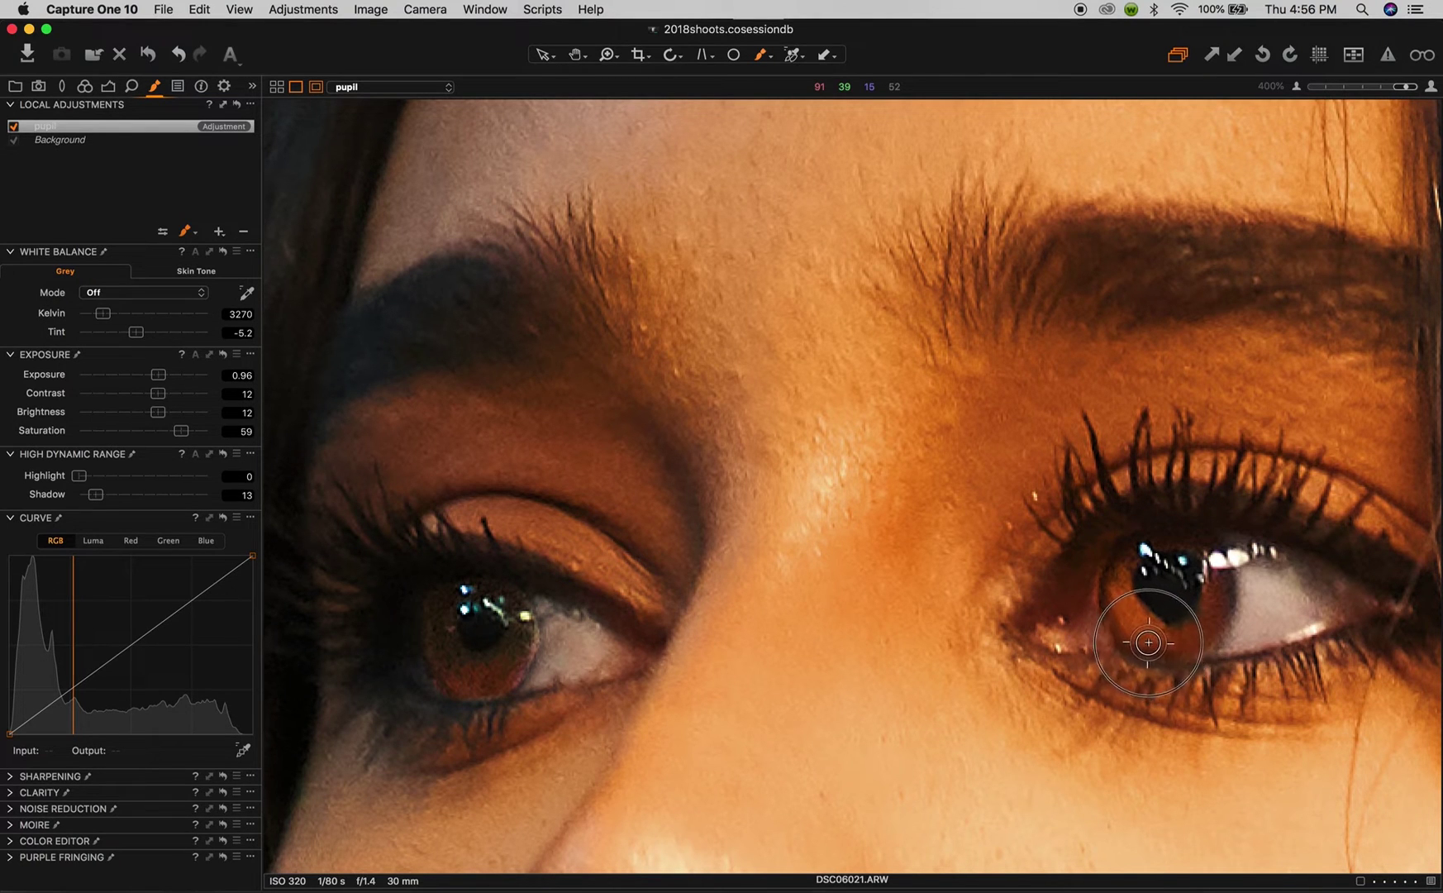
{"action": "left_click", "coordinate": [1163, 647]}
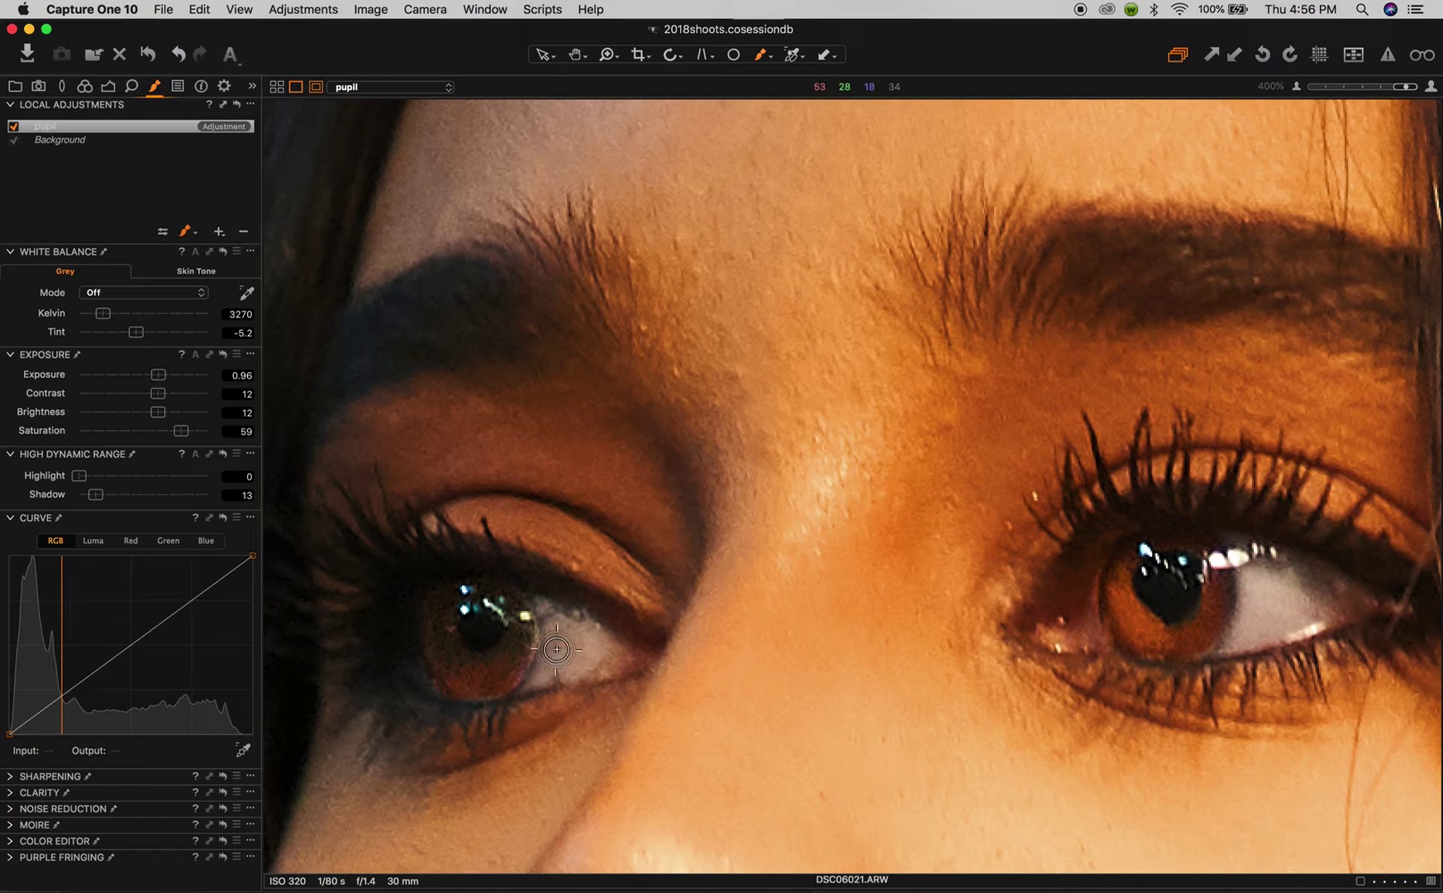
Enlarge the brush and paint the left eye's white and lower eyelid
{"action": "key", "text": "bracketright"}
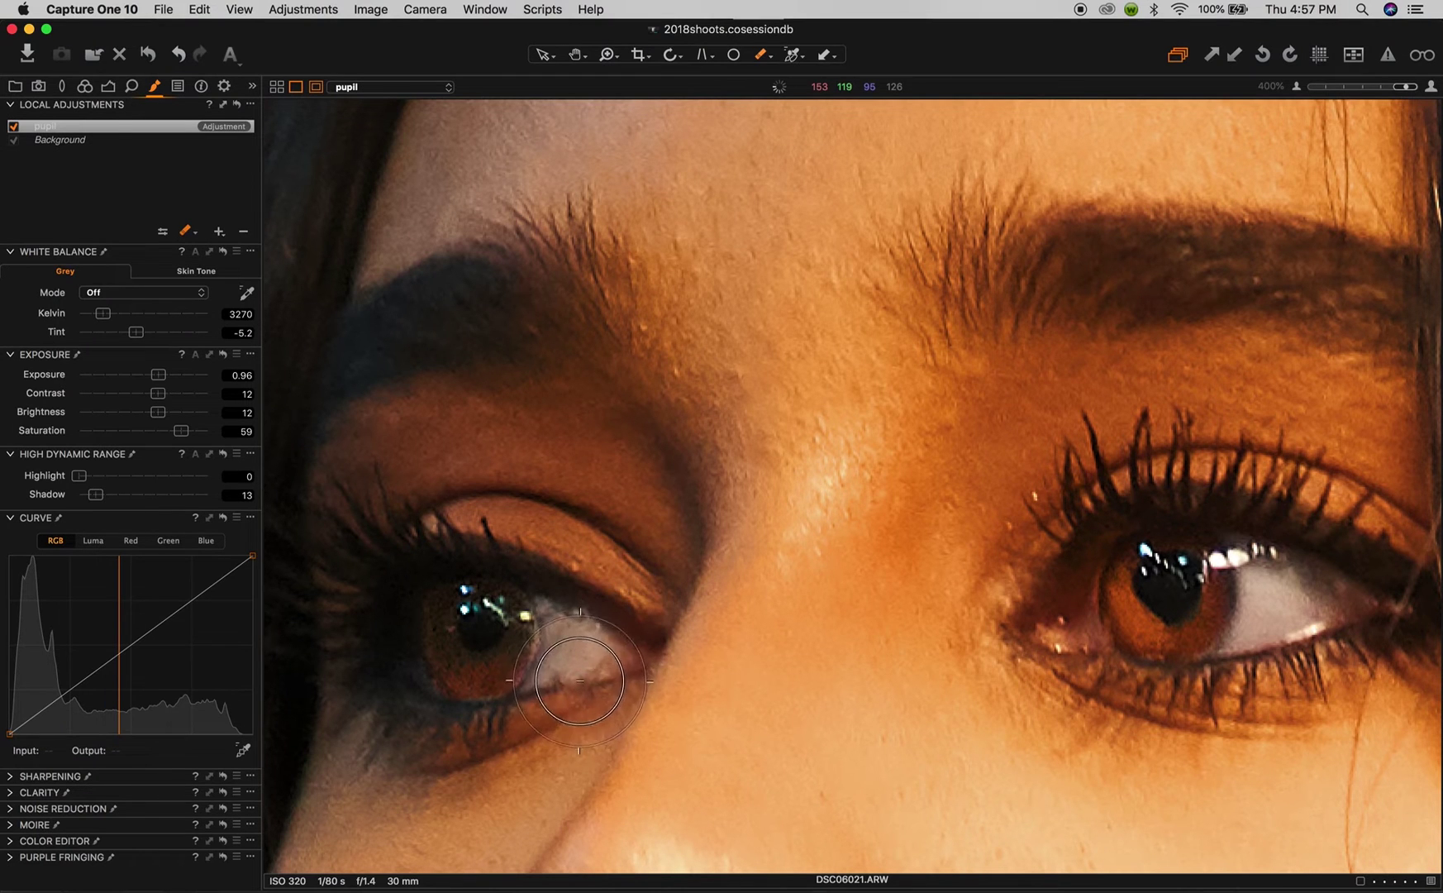
{"action": "left_click_drag", "start_coordinate": [584, 643], "coordinate": [598, 634]}
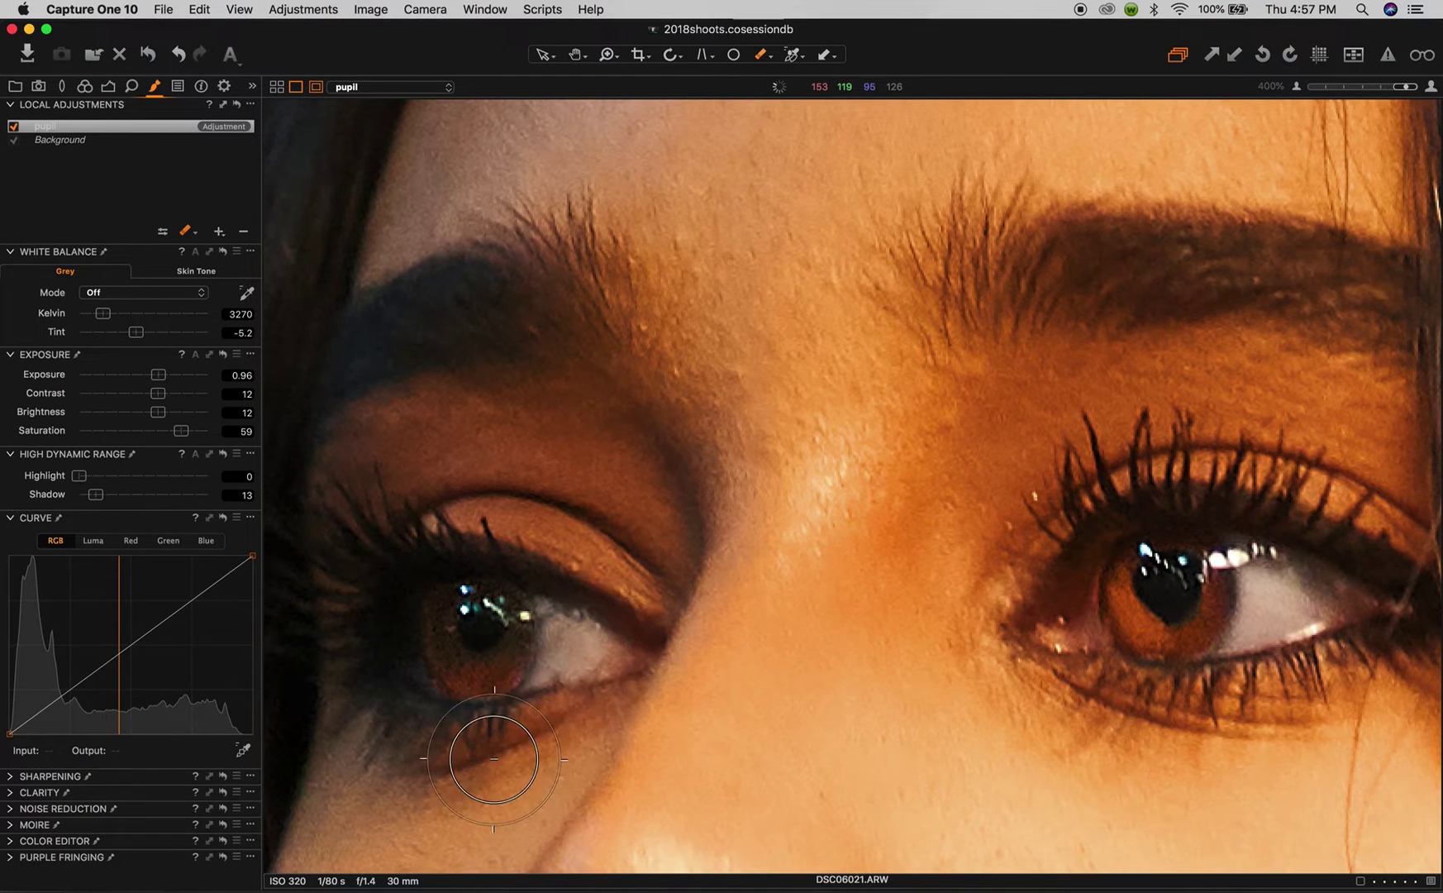
{"action": "left_click_drag", "start_coordinate": [495, 750], "coordinate": [425, 732]}
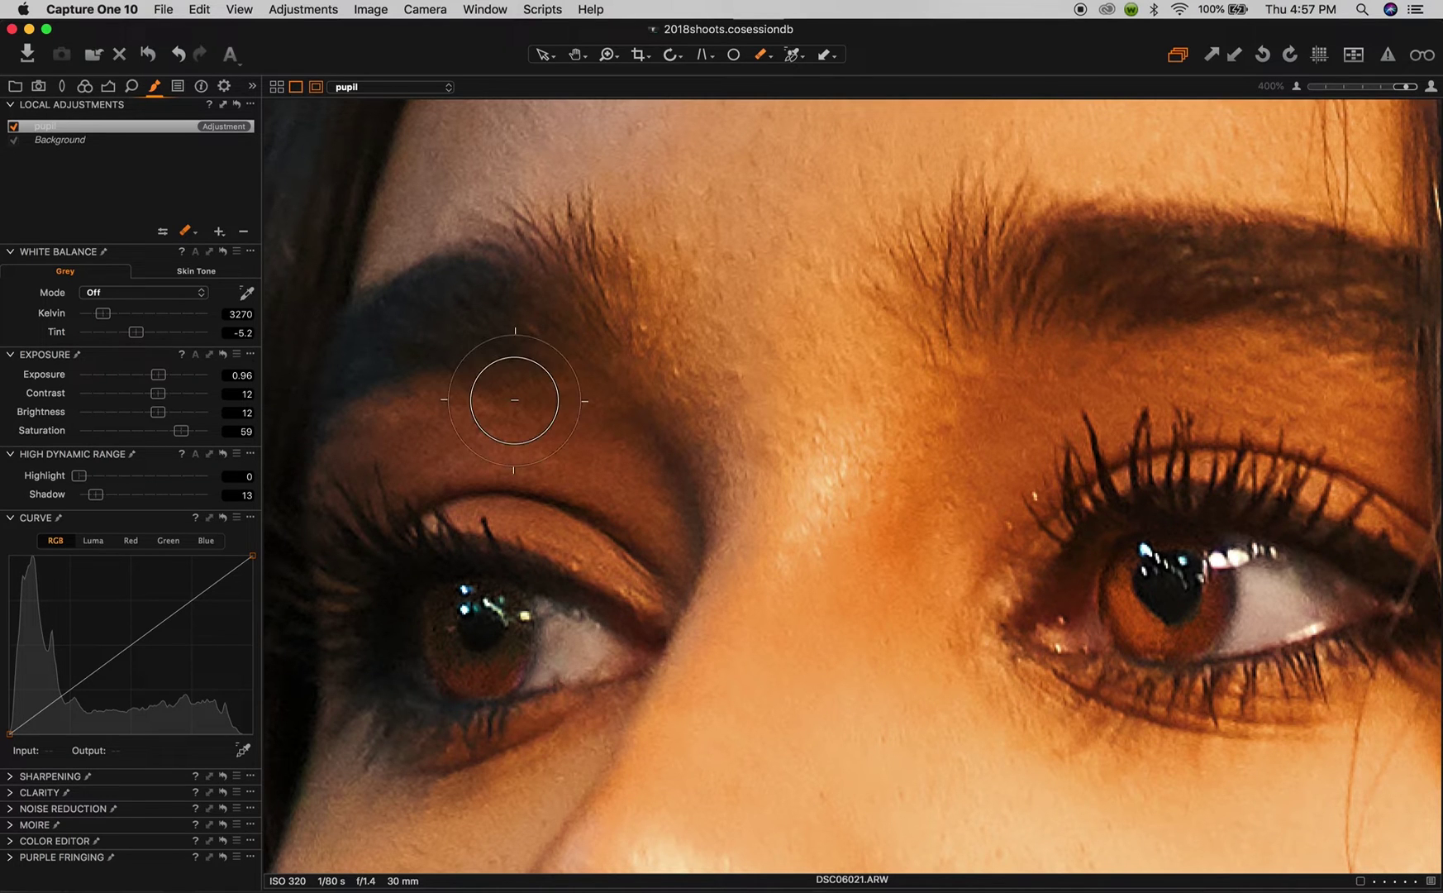
{"action": "scroll", "coordinate": [514, 401], "scroll_direction": "down", "scroll_amount": 2}
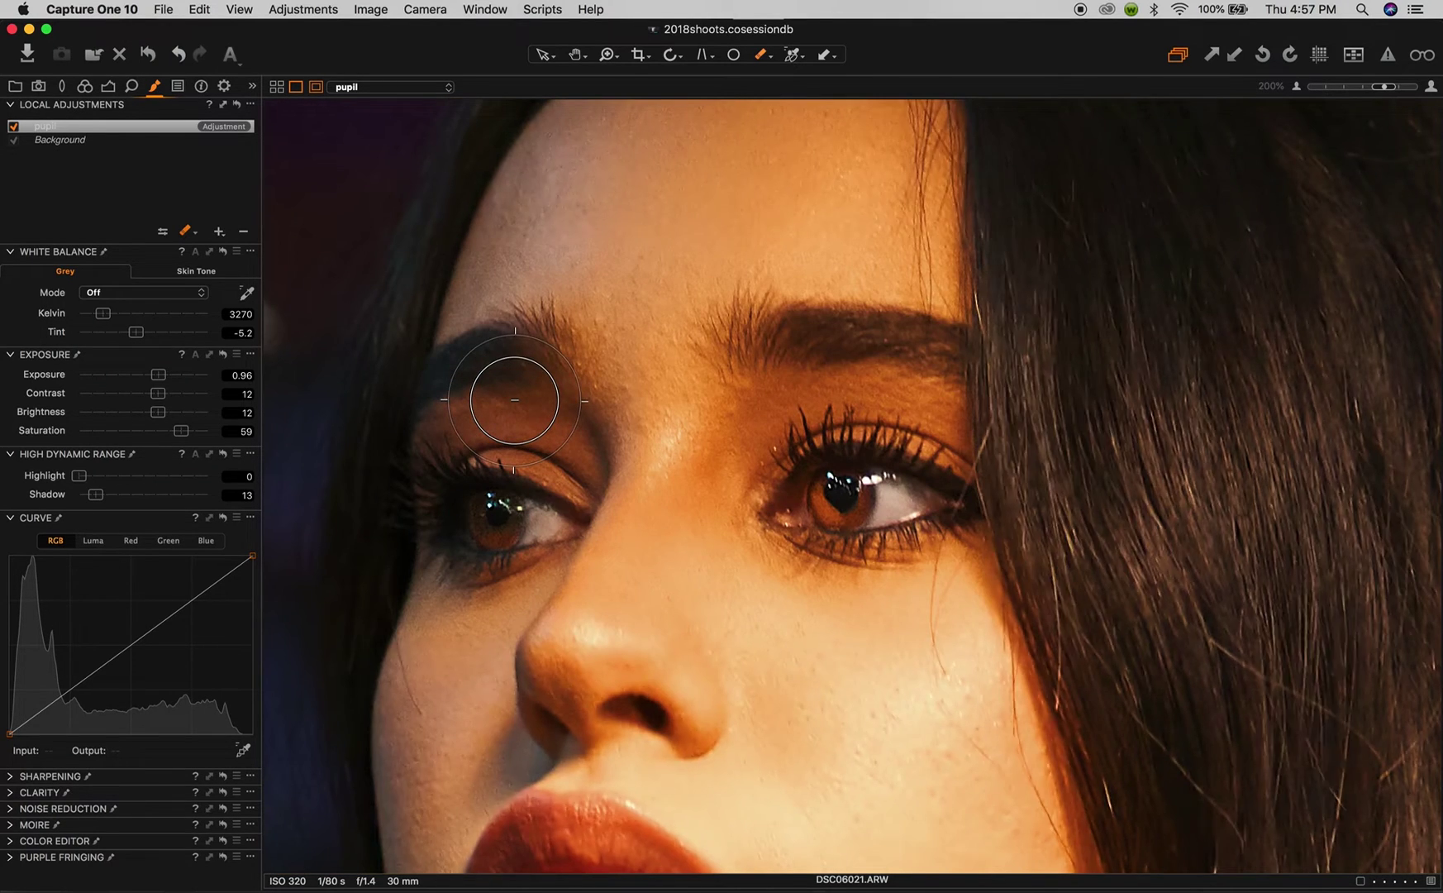
{"action": "scroll", "coordinate": [515, 400], "scroll_direction": "down", "scroll_amount": 2}
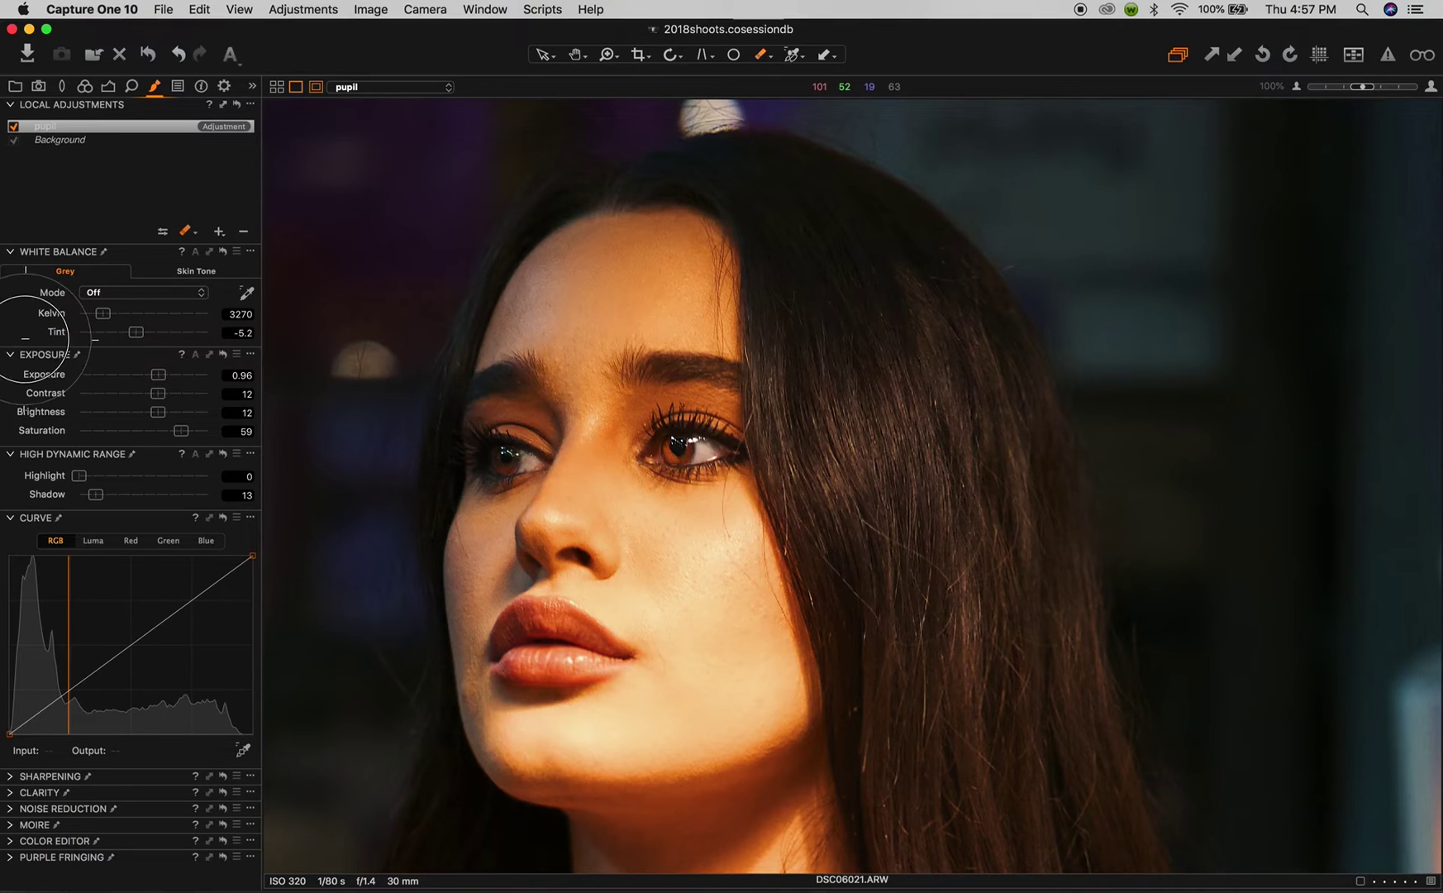
Retune the pupil layer to exposure 0.65, contrast 22, brightness 18, saturation 49, shadow 20
{"action": "double_click", "coordinate": [178, 433]}
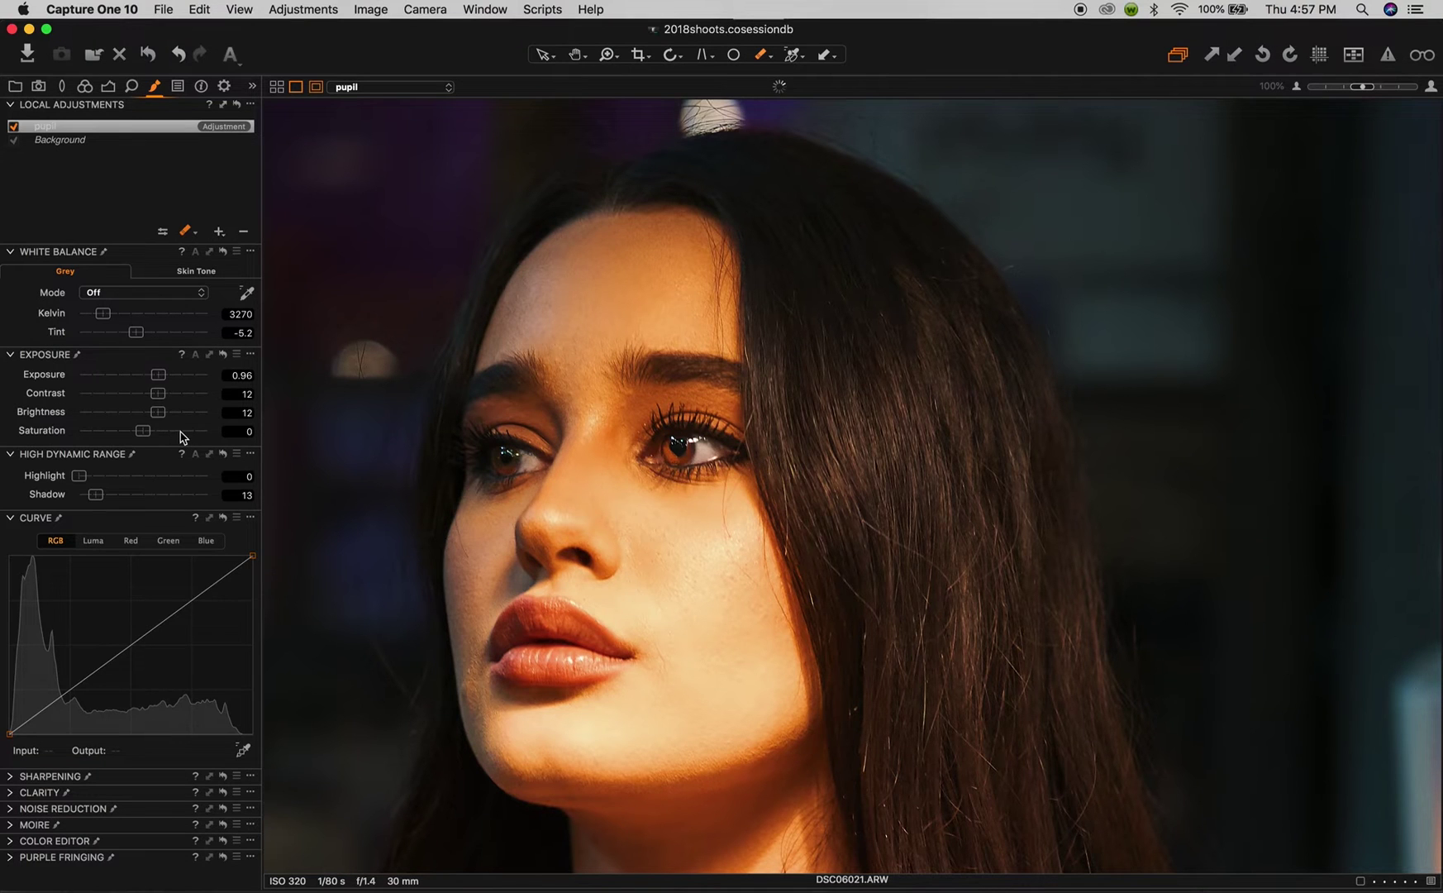
{"action": "left_click", "coordinate": [181, 438]}
{"action": "left_click", "coordinate": [177, 414]}
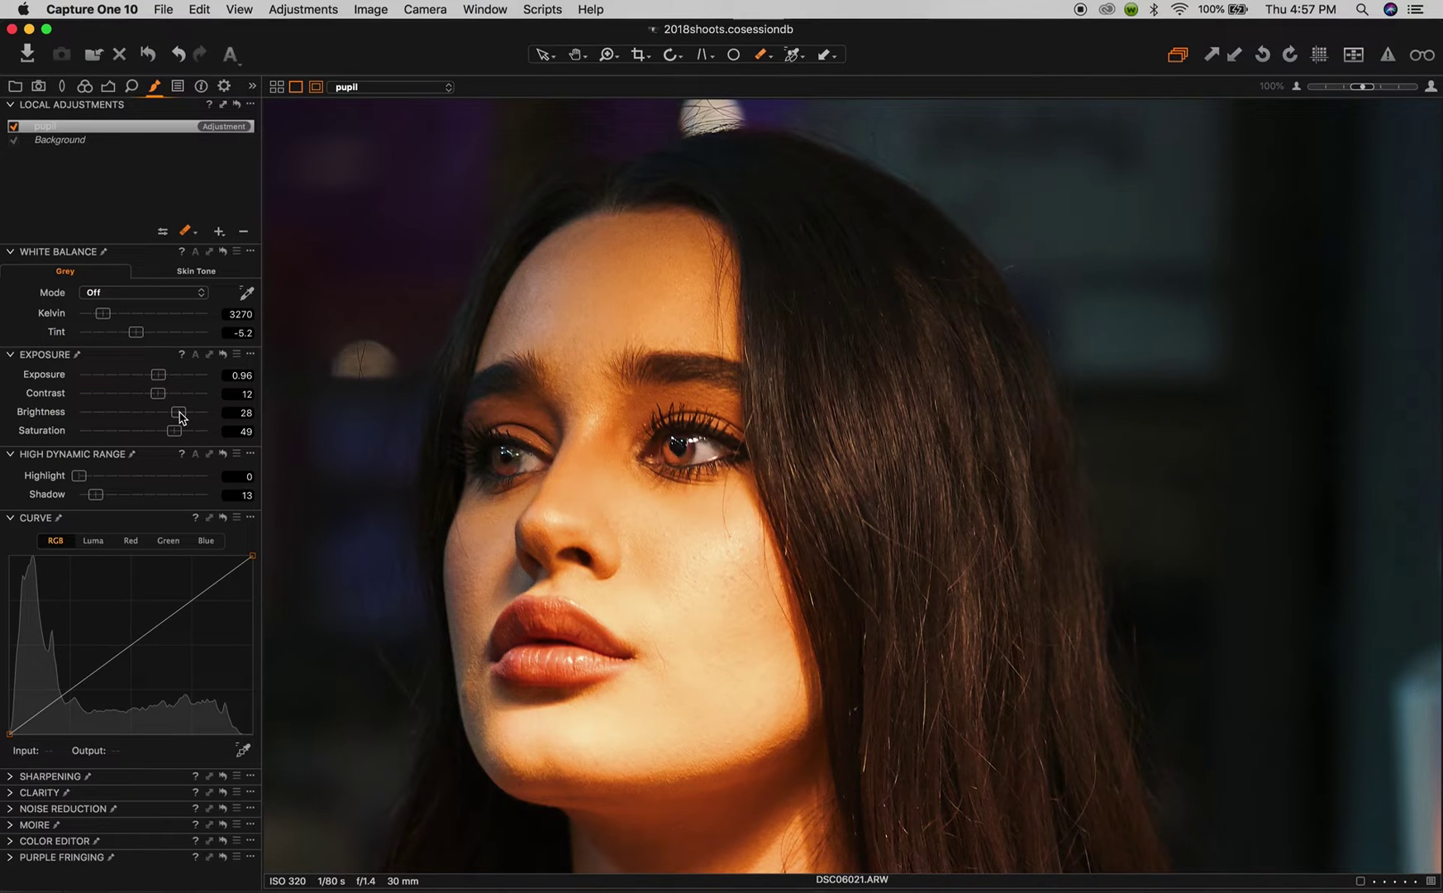
{"action": "left_click", "coordinate": [176, 415]}
{"action": "left_click_drag", "start_coordinate": [158, 393], "coordinate": [181, 398]}
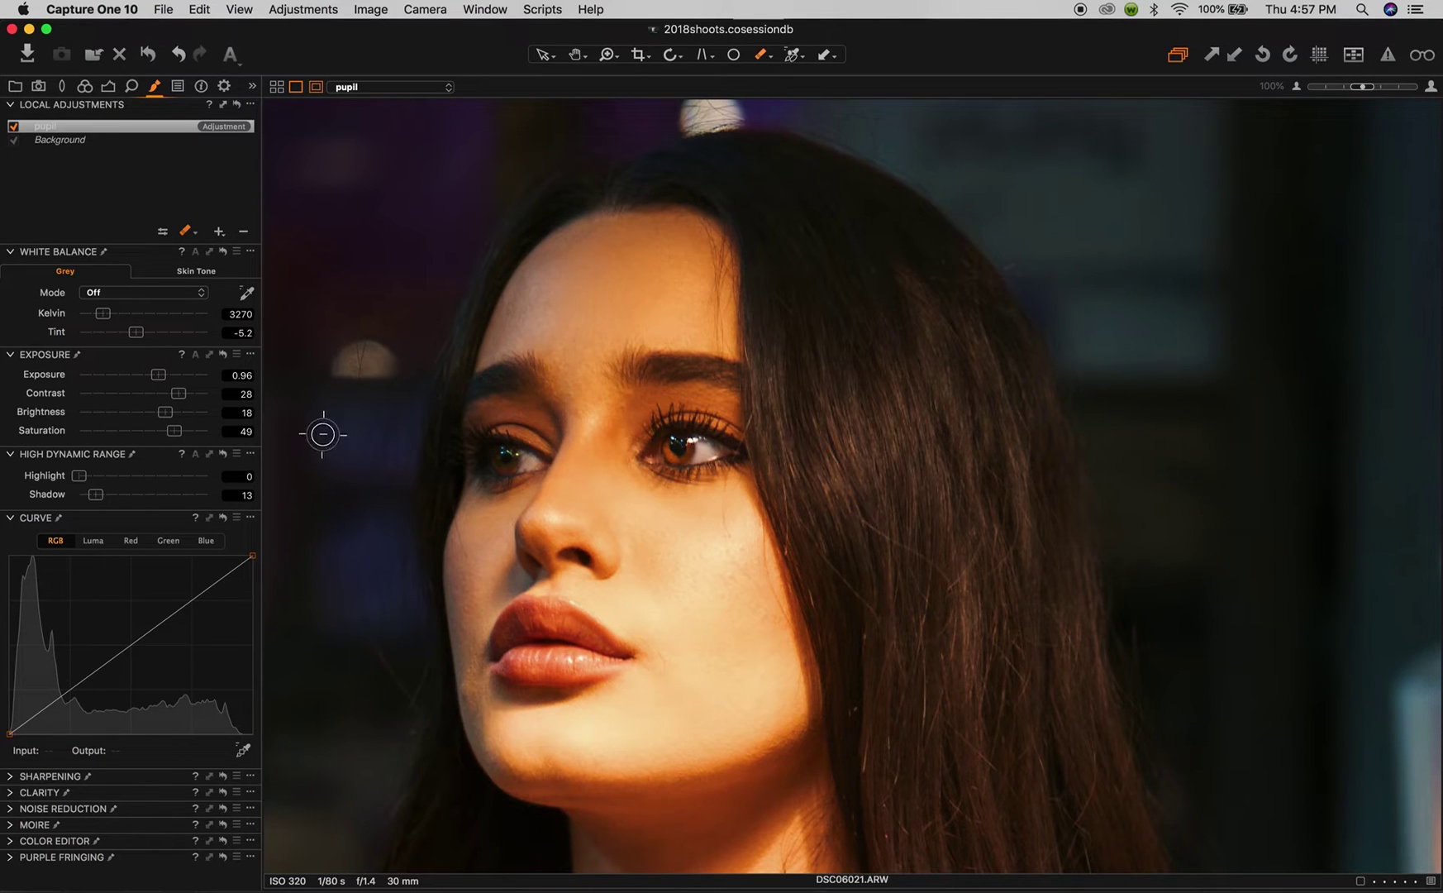
{"action": "left_click", "coordinate": [167, 391]}
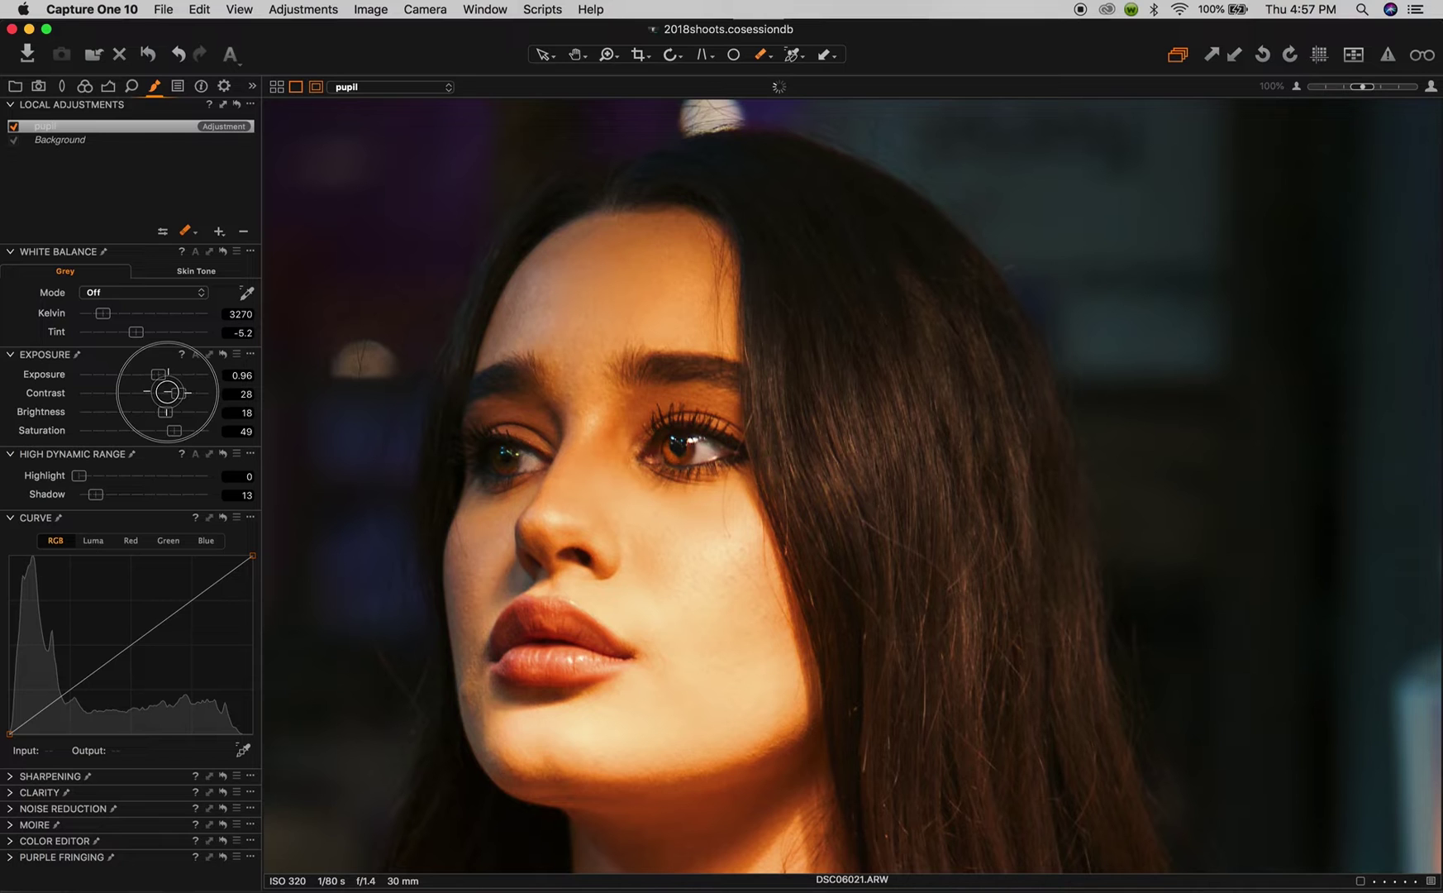
{"action": "left_click_drag", "start_coordinate": [169, 391], "coordinate": [155, 378]}
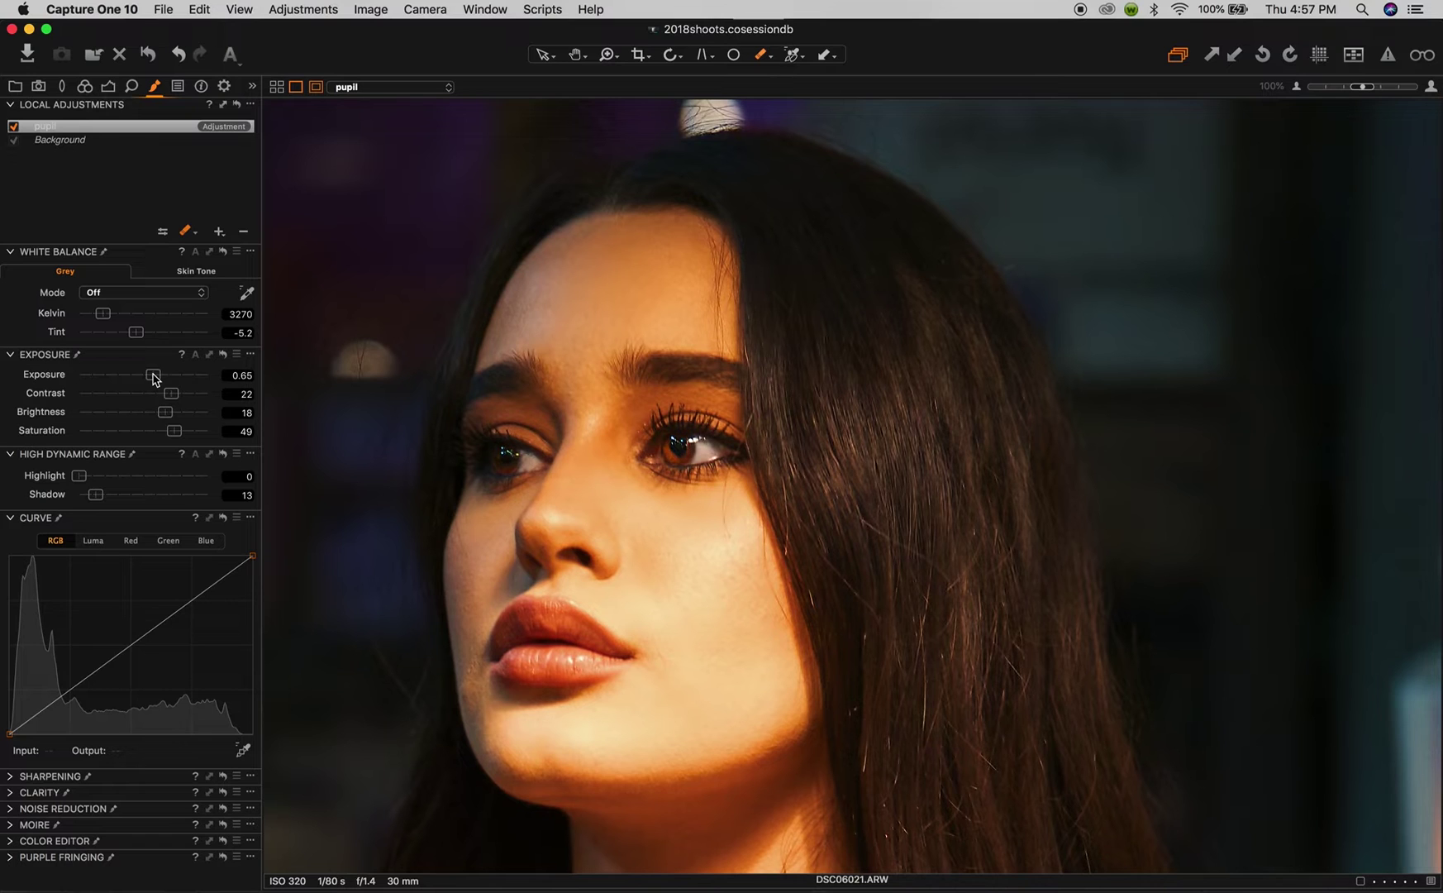
{"action": "left_click_drag", "start_coordinate": [100, 497], "coordinate": [110, 504]}
Adjust the pupil layer's Kelvin slider back and forth, settling at 3642 K
{"action": "left_click_drag", "start_coordinate": [103, 313], "coordinate": [86, 317]}
{"action": "left_click", "coordinate": [119, 315]}
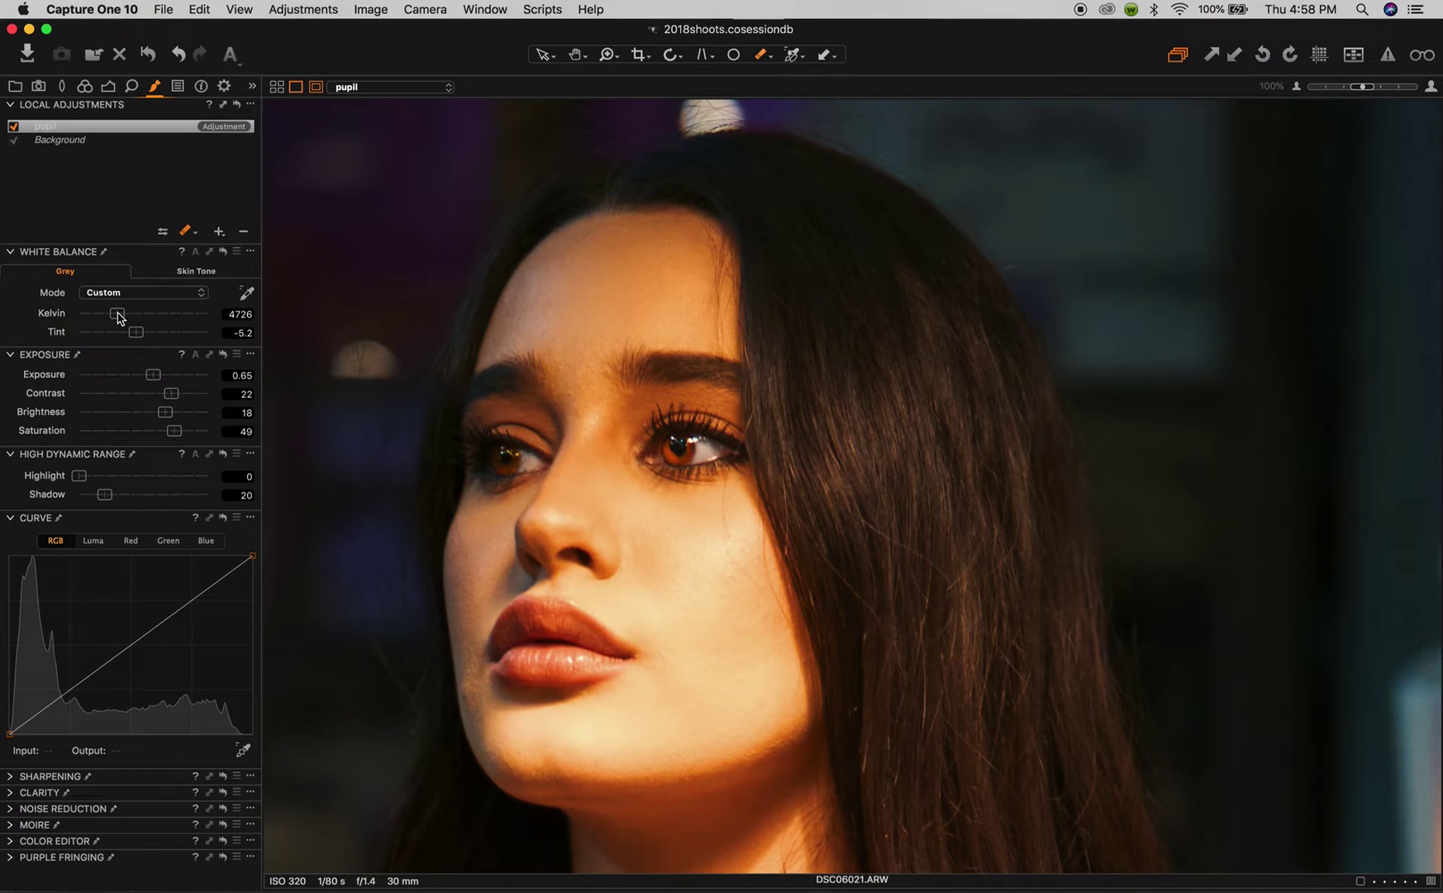
{"action": "left_click_drag", "start_coordinate": [118, 315], "coordinate": [108, 313]}
Add a new adjustment layer named 'white' and delete the extra unnamed layer
{"action": "key", "text": "super+0"}
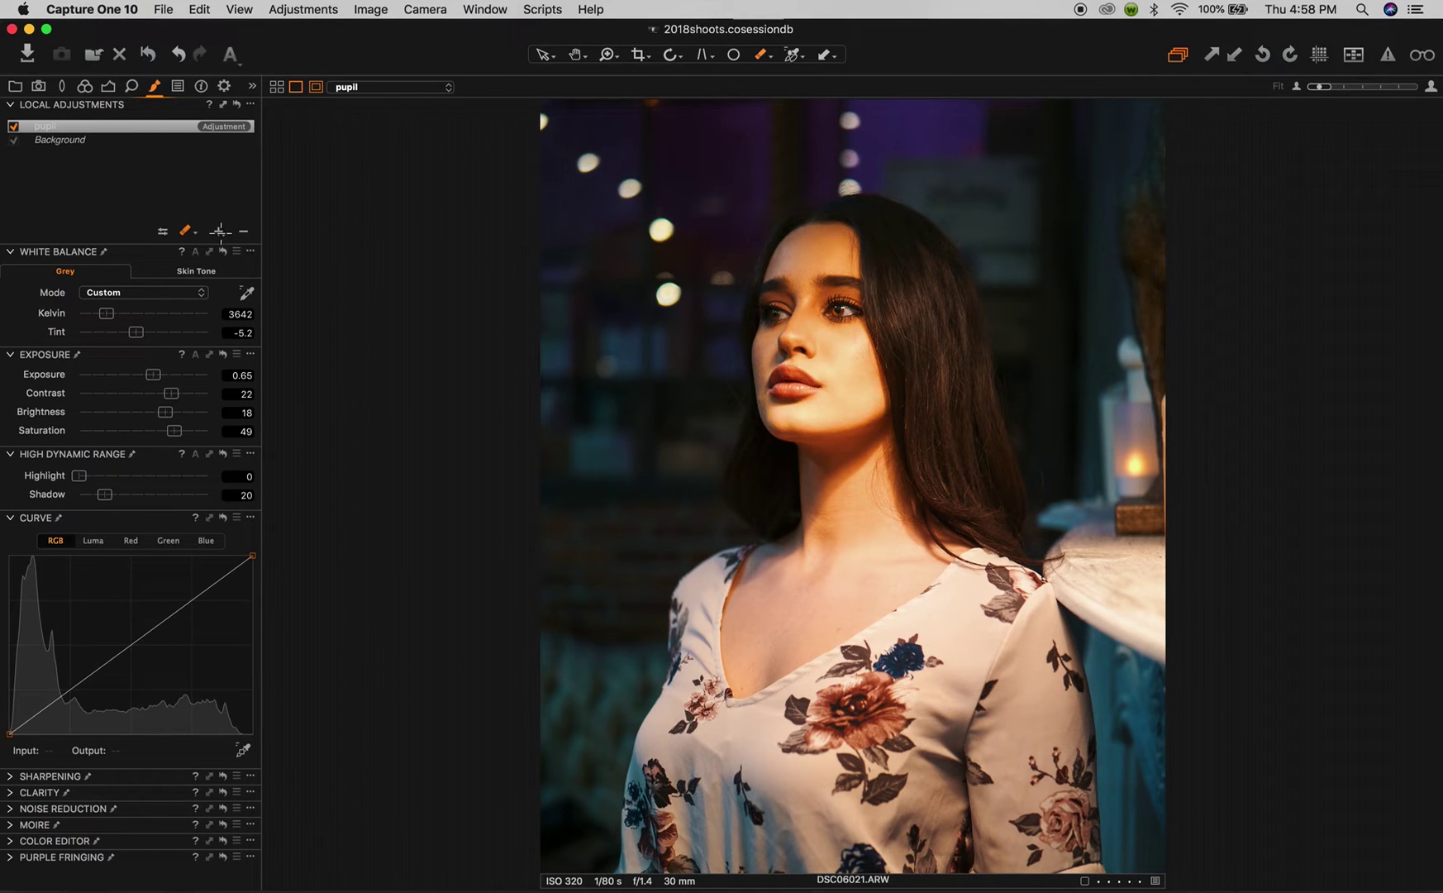
{"action": "left_click", "coordinate": [220, 231]}
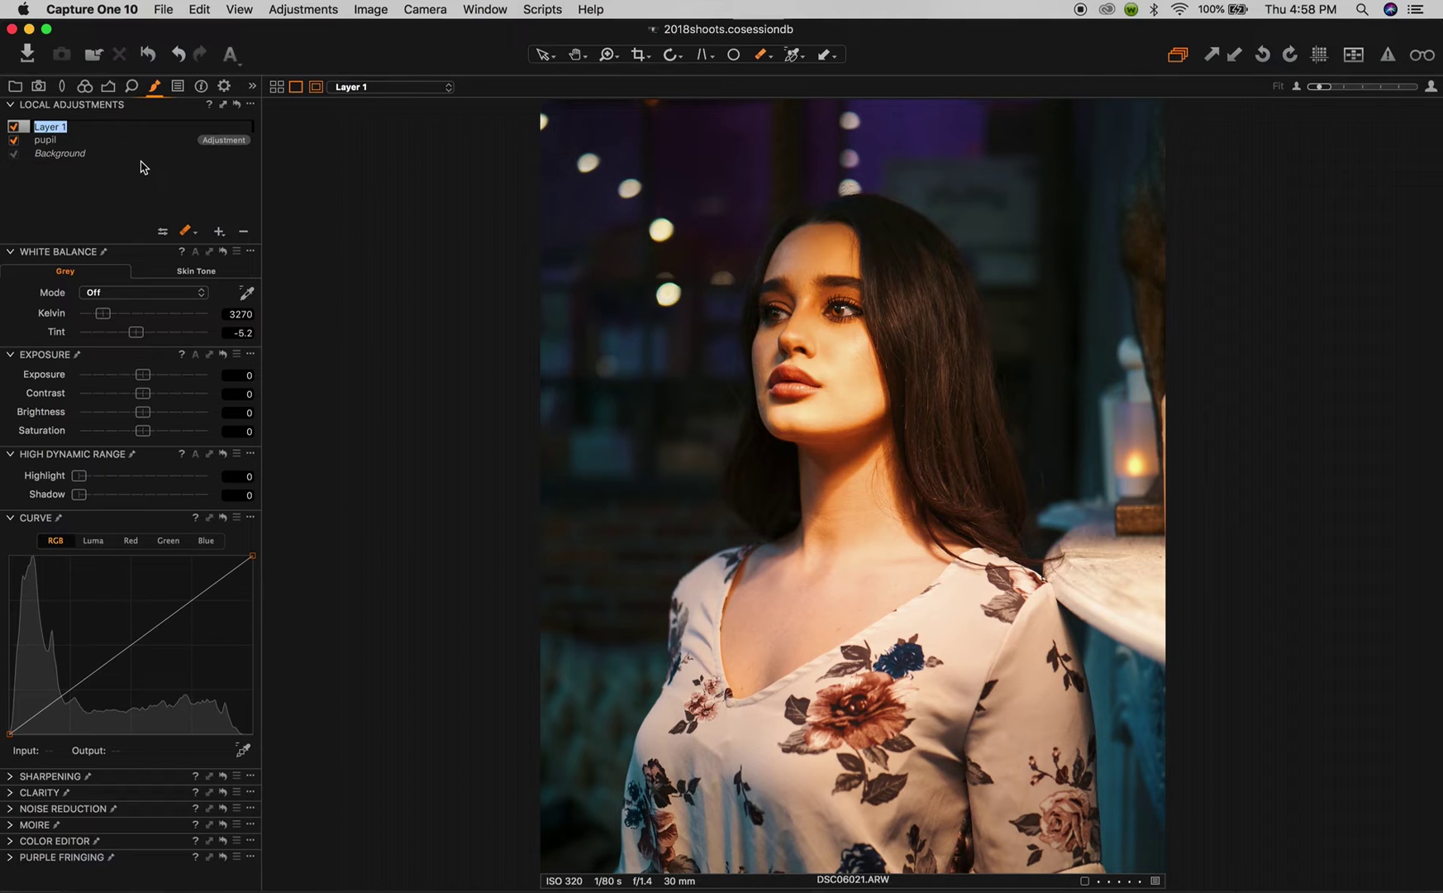
{"action": "type", "text": "white"}
{"action": "left_click", "coordinate": [213, 234]}
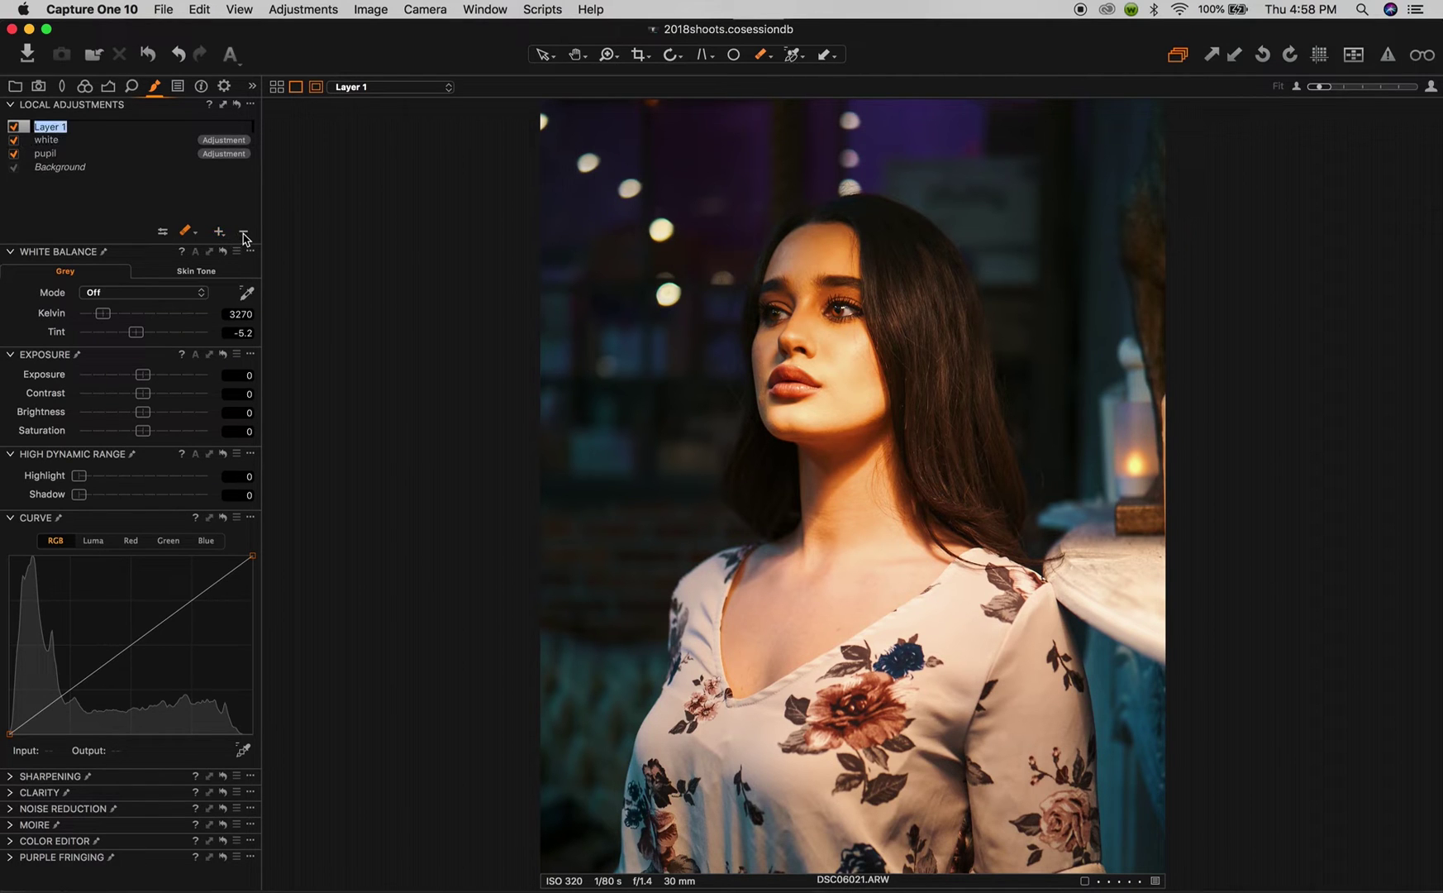
{"action": "left_click", "coordinate": [244, 234]}
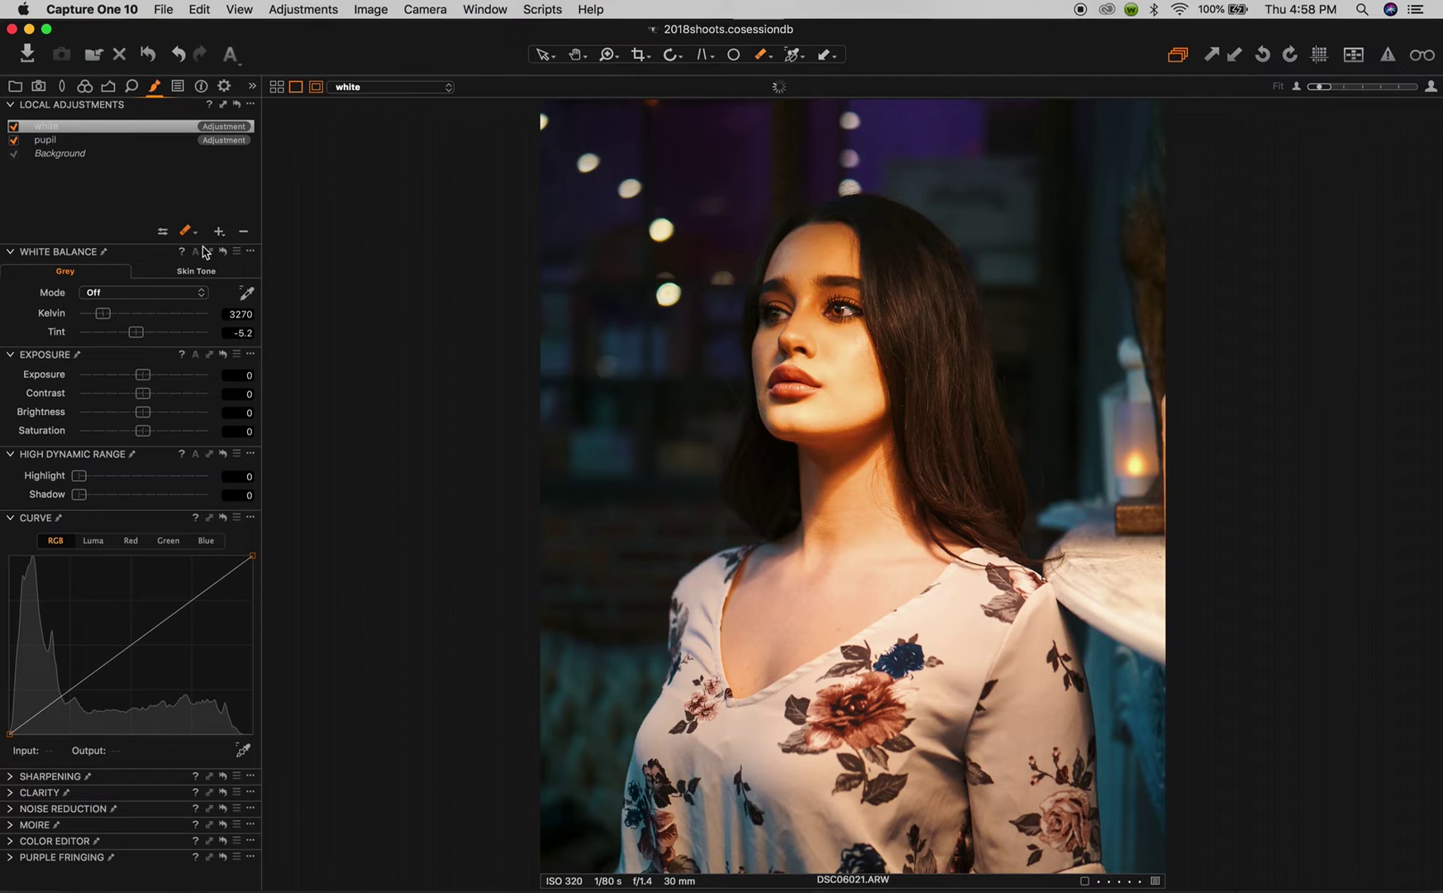
Set the white layer's saturation to -43 and shadows to 17
{"action": "left_click", "coordinate": [183, 233]}
{"action": "left_click", "coordinate": [117, 437]}
{"action": "left_click", "coordinate": [100, 495]}
{"action": "key", "text": "z"}
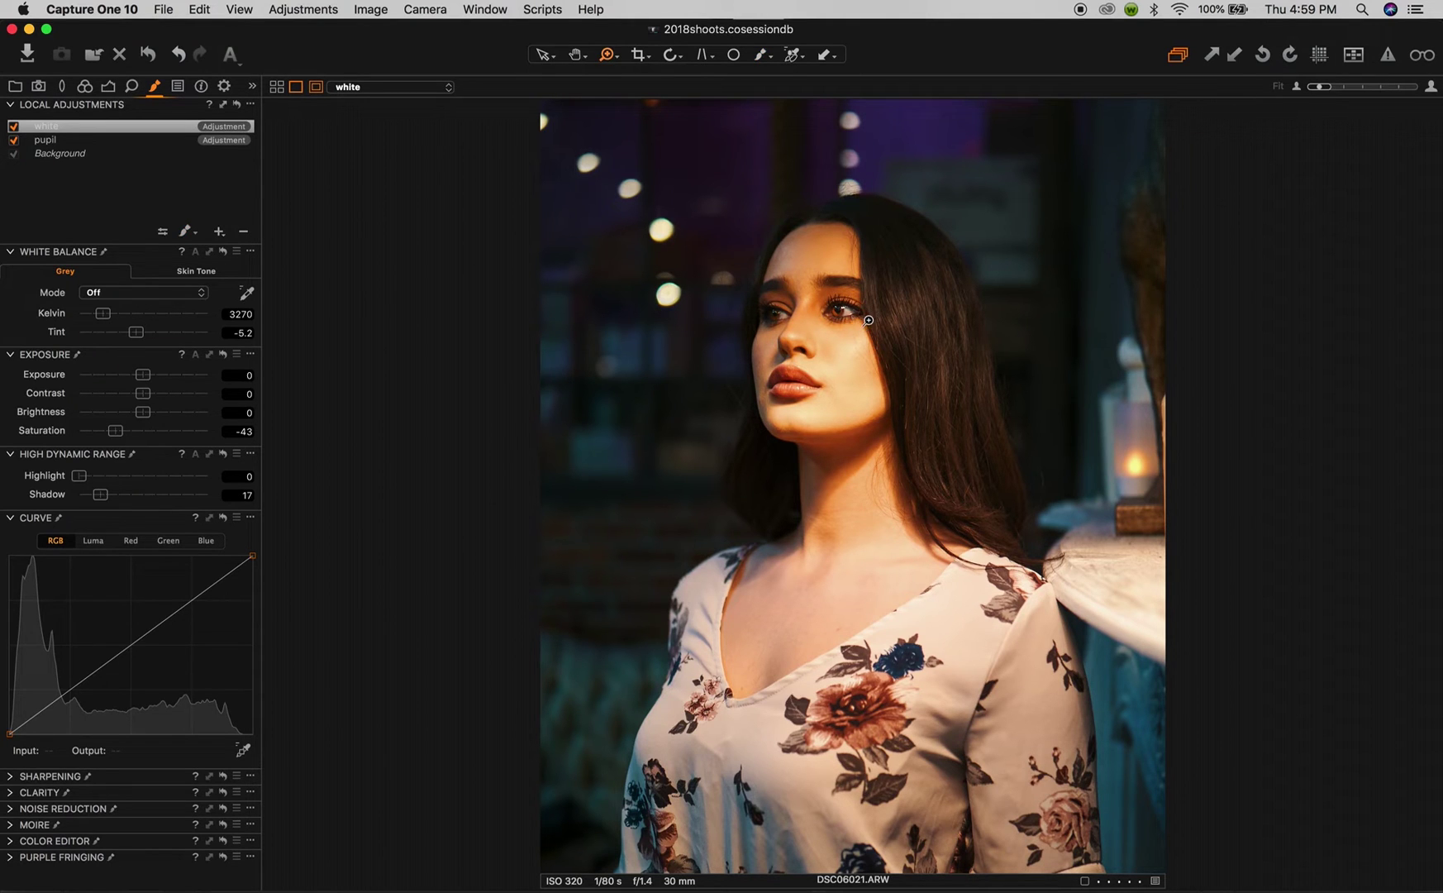
Zoom in on the eyes and brush the white layer over both eye whites
{"action": "left_click_drag", "start_coordinate": [870, 320], "coordinate": [829, 314]}
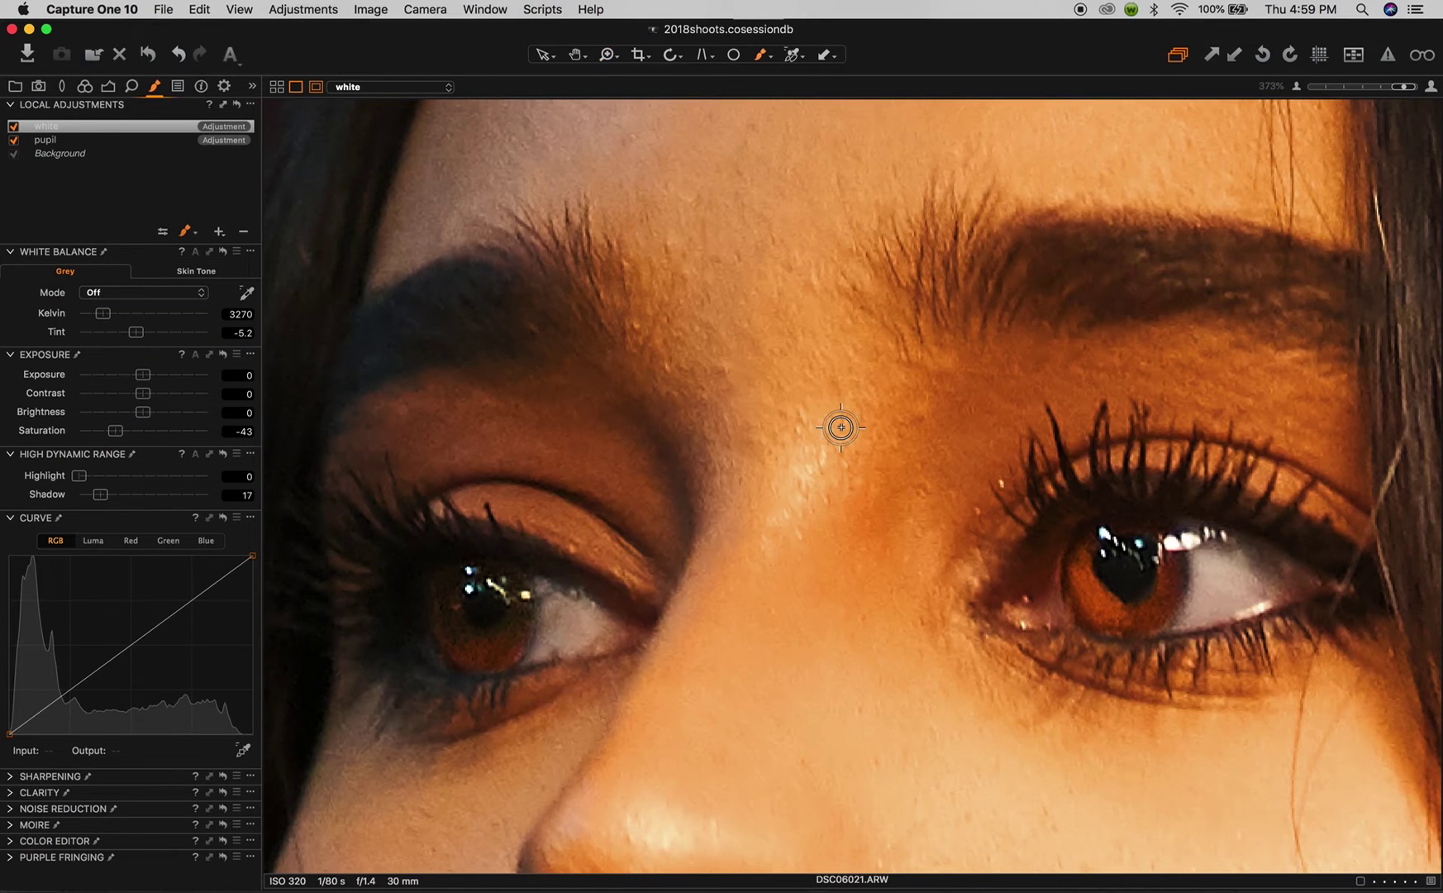
{"action": "left_click_drag", "start_coordinate": [562, 602], "coordinate": [546, 611]}
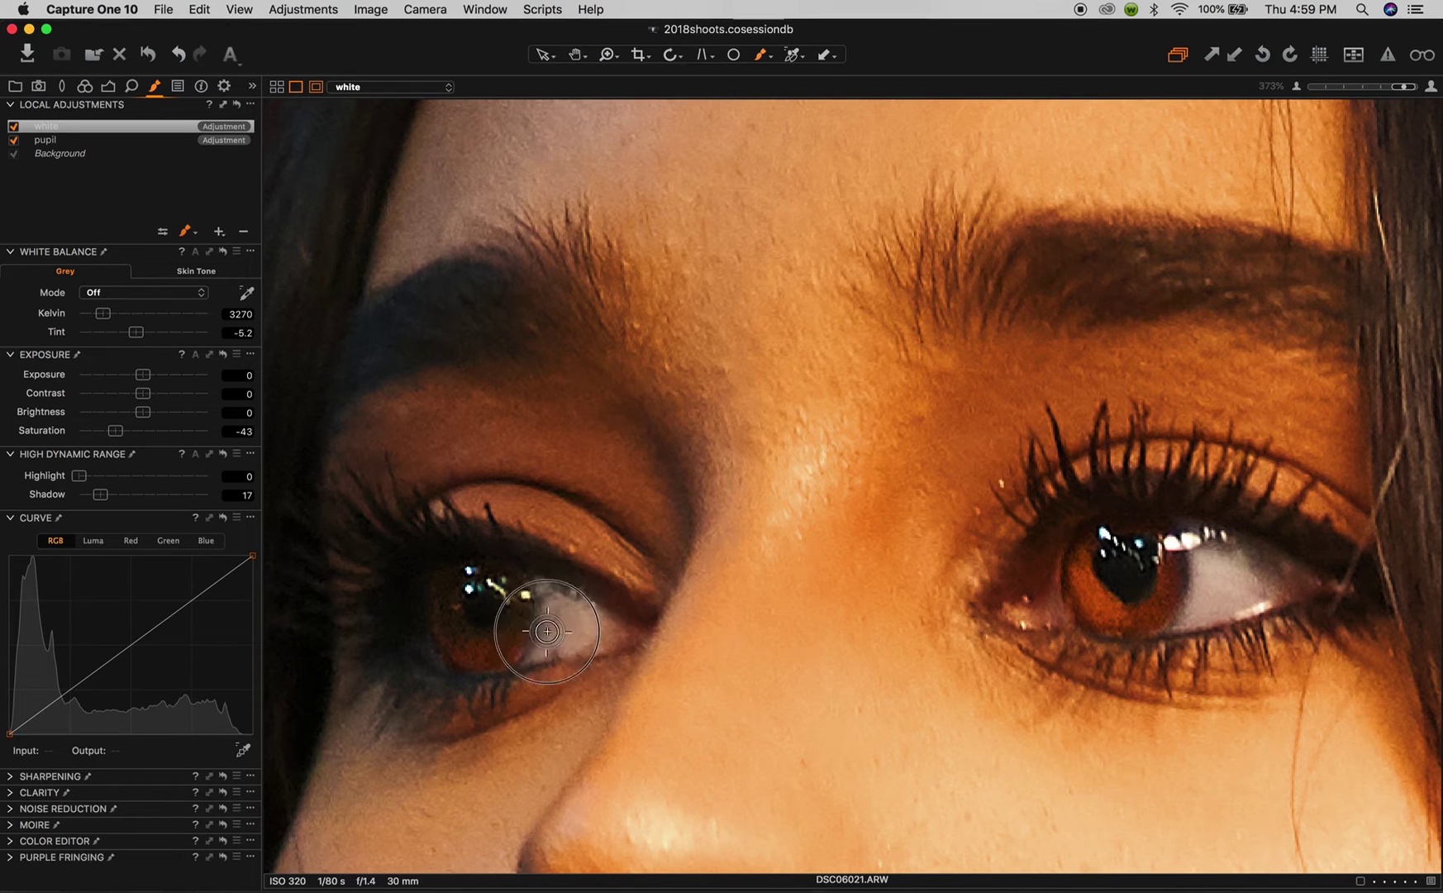
{"action": "mouse_move", "coordinate": [545, 611]}
{"action": "left_mouse_down"}
{"action": "mouse_move", "coordinate": [574, 647]}
{"action": "mouse_move", "coordinate": [546, 643]}
{"action": "mouse_move", "coordinate": [557, 600]}
{"action": "left_mouse_up"}
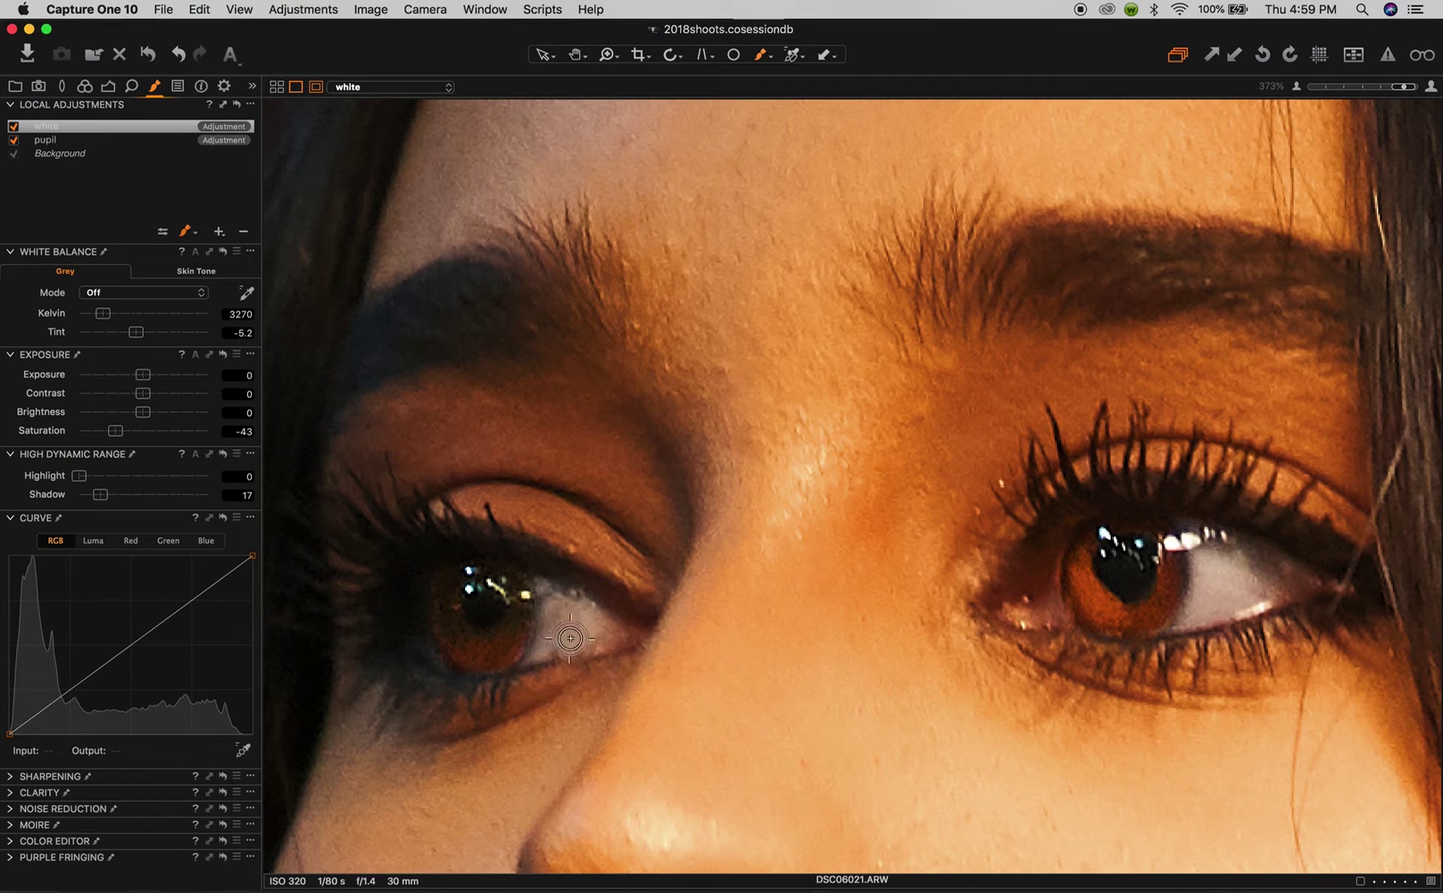
{"action": "left_click_drag", "start_coordinate": [557, 600], "coordinate": [495, 643]}
{"action": "left_click_drag", "start_coordinate": [604, 609], "coordinate": [552, 643]}
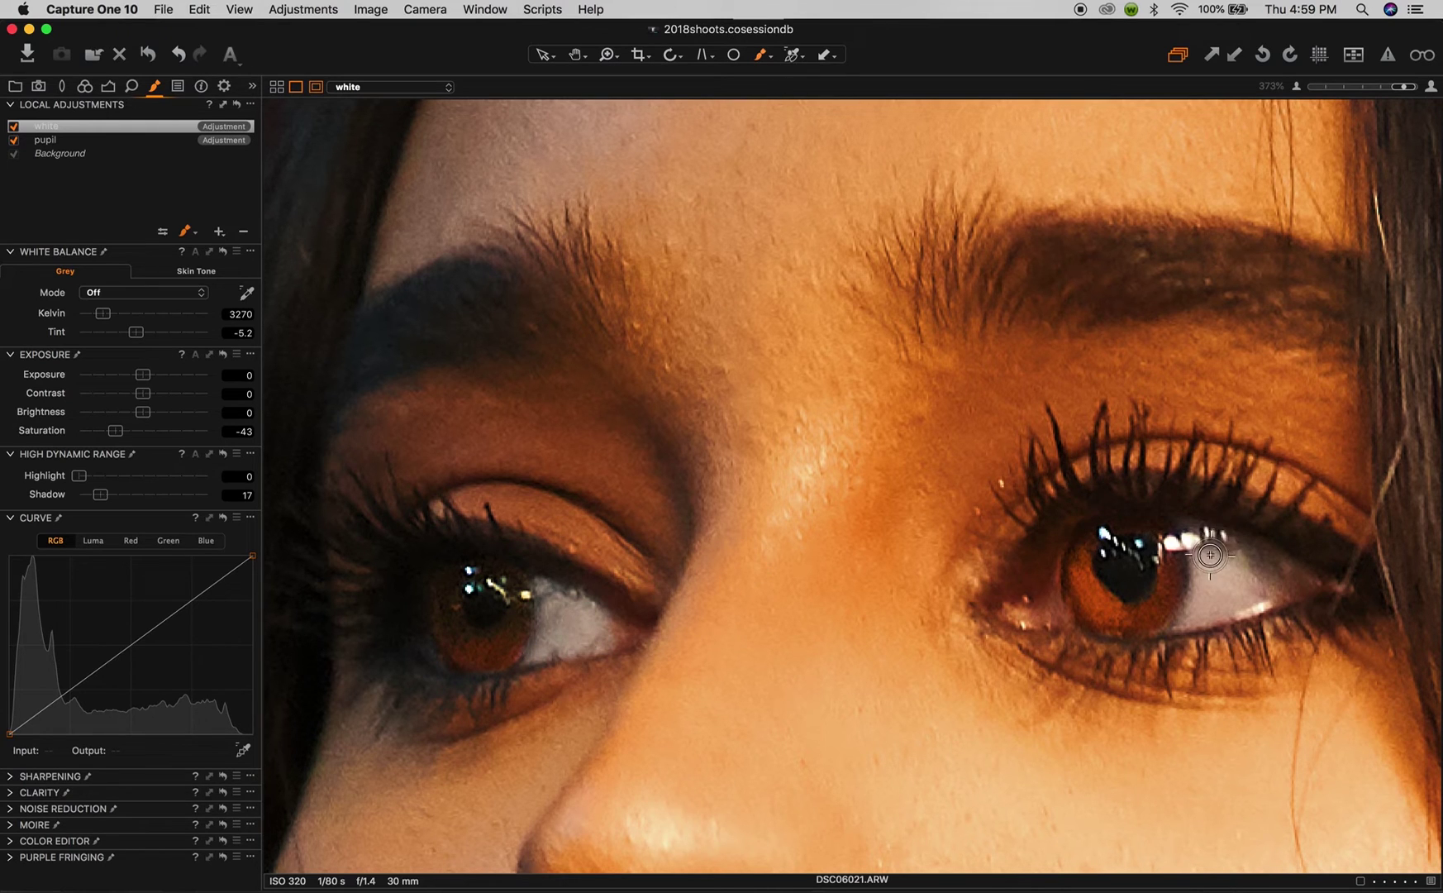
{"action": "mouse_move", "coordinate": [1193, 547]}
{"action": "left_mouse_down"}
{"action": "mouse_move", "coordinate": [1266, 564]}
{"action": "mouse_move", "coordinate": [1218, 571]}
{"action": "mouse_move", "coordinate": [1202, 608]}
{"action": "mouse_move", "coordinate": [1202, 590]}
{"action": "mouse_move", "coordinate": [1264, 590]}
{"action": "mouse_move", "coordinate": [1199, 547]}
{"action": "mouse_move", "coordinate": [1230, 568]}
{"action": "mouse_move", "coordinate": [1207, 541]}
{"action": "mouse_move", "coordinate": [1255, 553]}
{"action": "mouse_move", "coordinate": [1225, 532]}
{"action": "mouse_move", "coordinate": [1281, 580]}
{"action": "mouse_move", "coordinate": [1305, 564]}
{"action": "mouse_move", "coordinate": [1198, 597]}
{"action": "mouse_move", "coordinate": [1060, 609]}
{"action": "mouse_move", "coordinate": [1031, 587]}
{"action": "mouse_move", "coordinate": [1009, 601]}
{"action": "left_mouse_up"}
Select and toggle the white layer, touch up the left eye white, then fit the view
{"action": "left_click", "coordinate": [12, 126]}
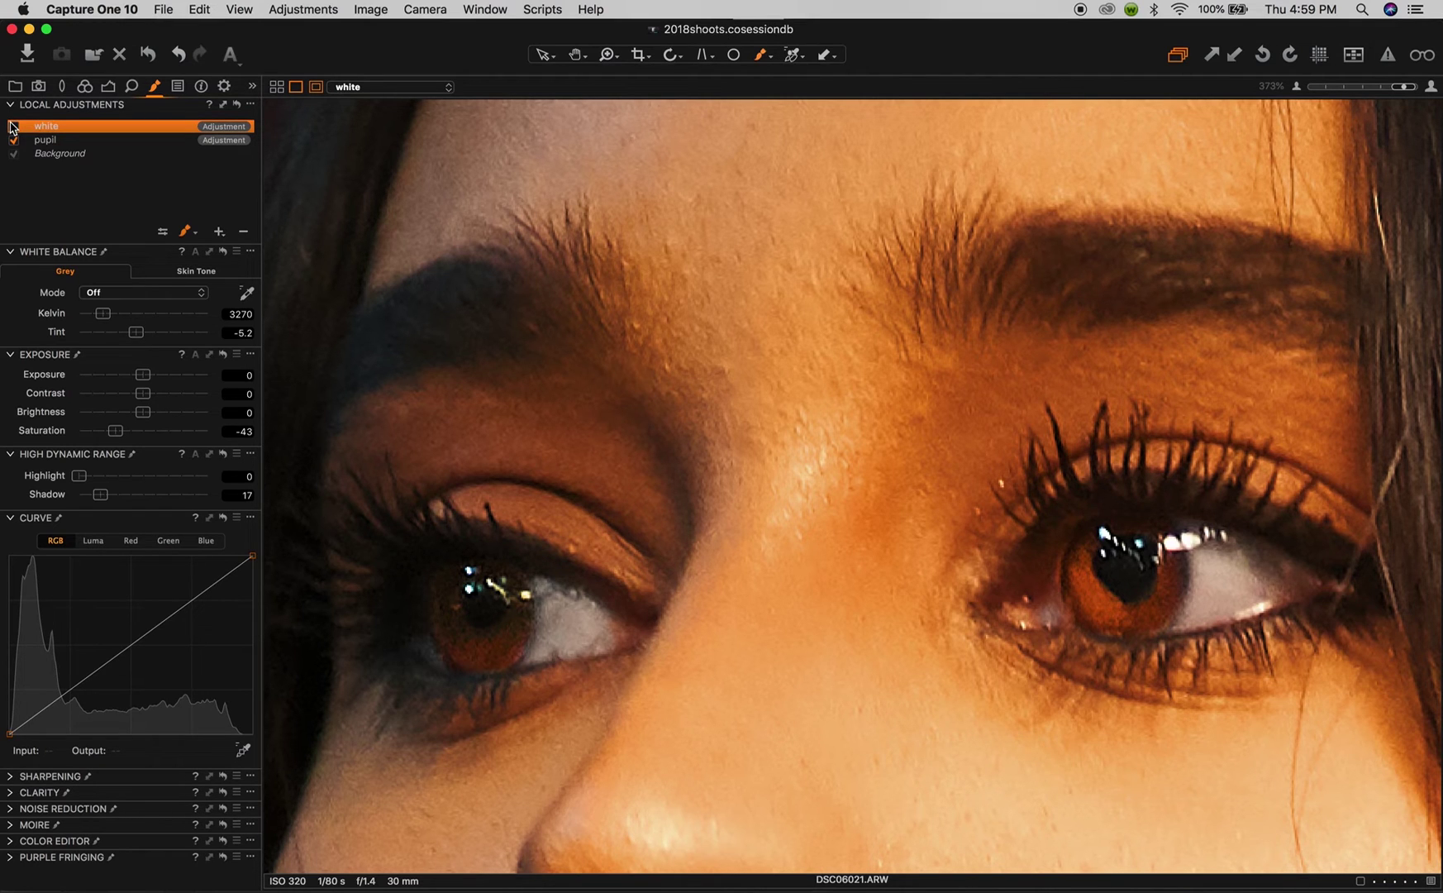
{"action": "left_click", "coordinate": [13, 127]}
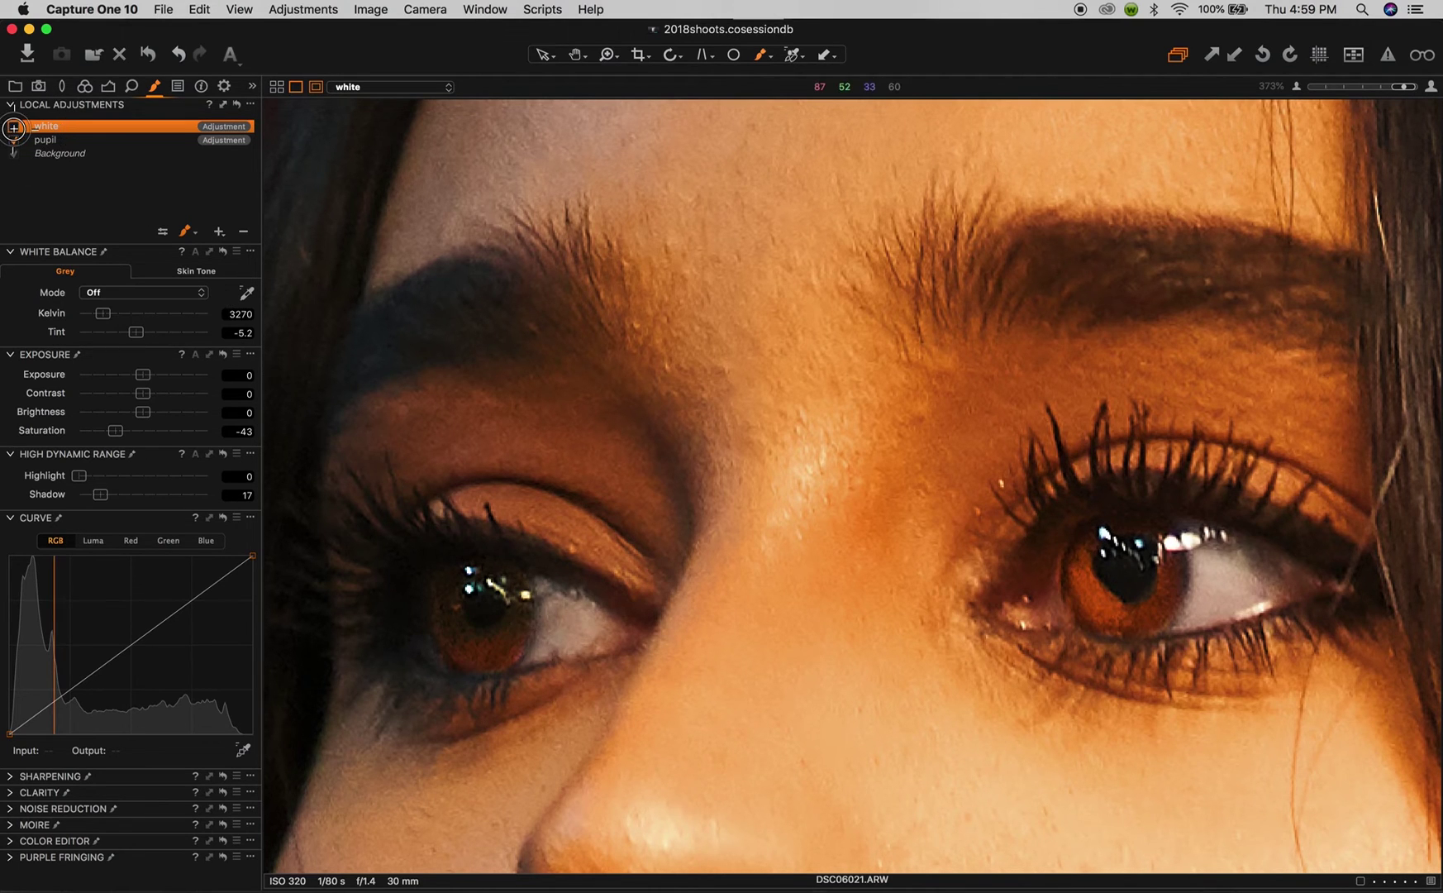
{"action": "left_click", "coordinate": [550, 611]}
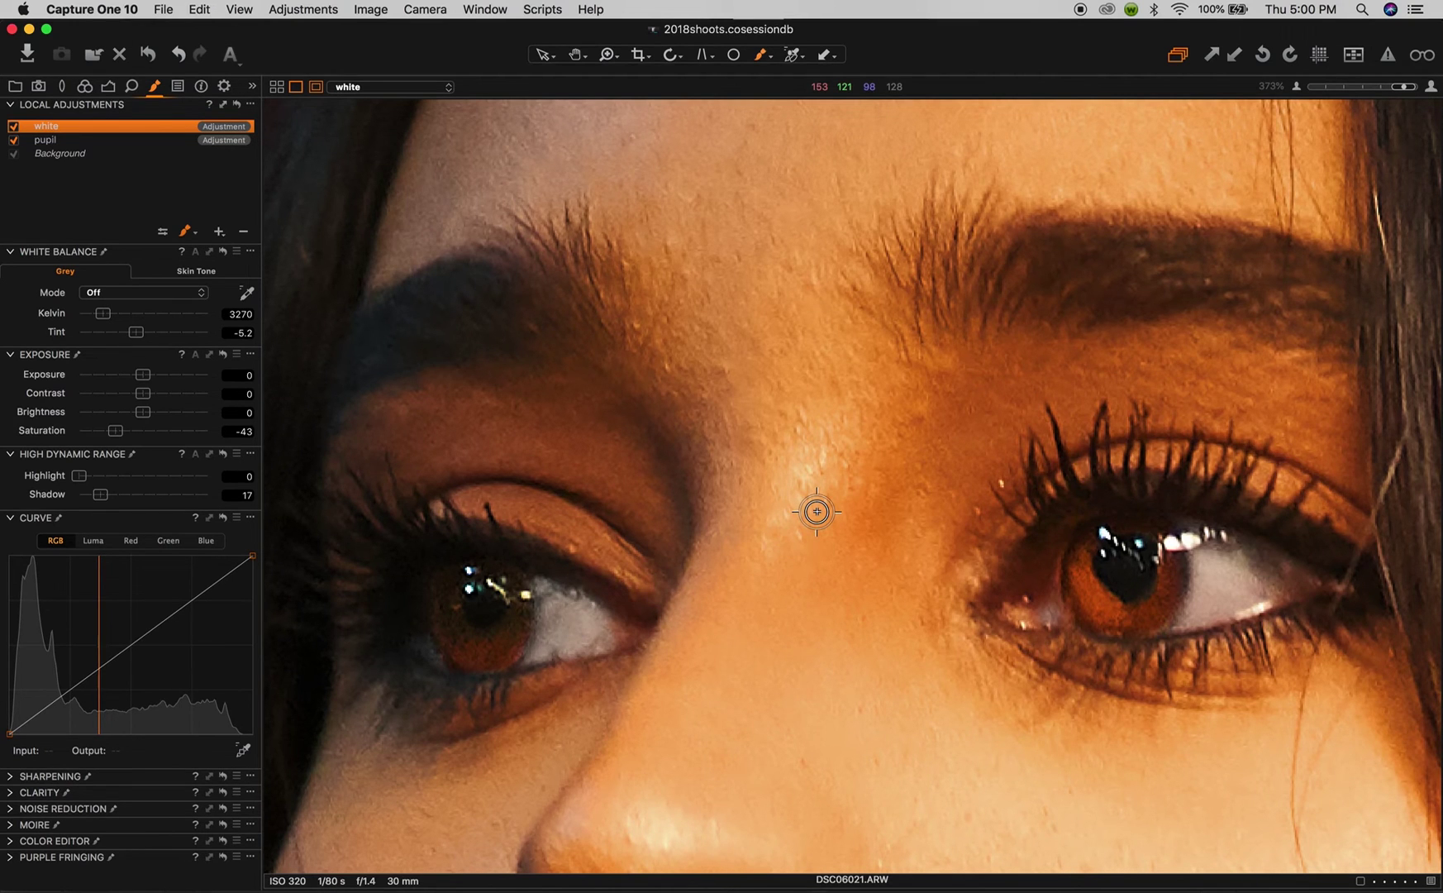
{"action": "key", "text": "super+0"}
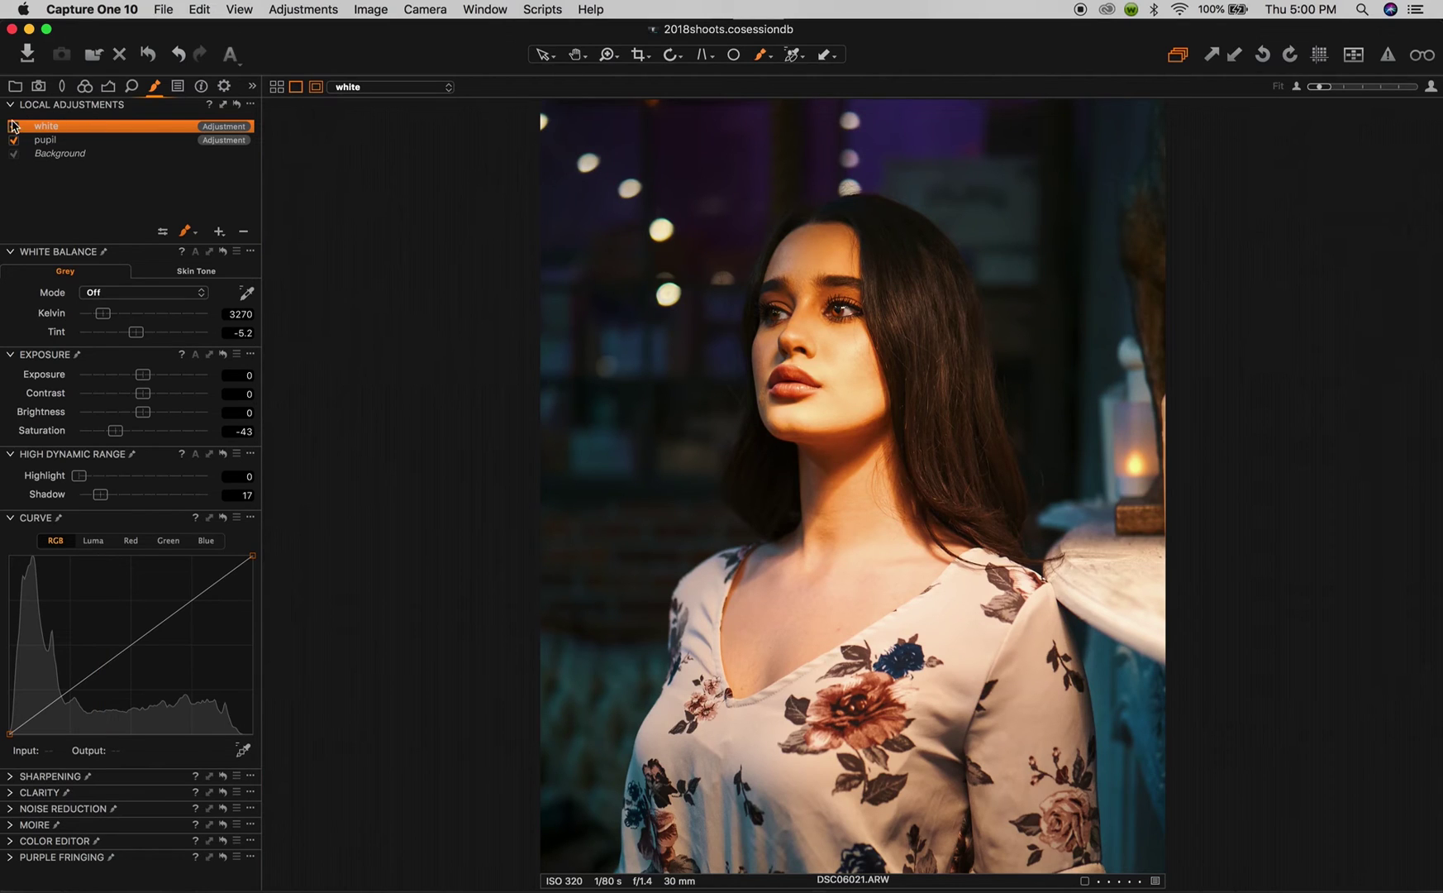
Re-enable the white and pupil layers and toggle the eye-white layer to compare
{"action": "left_click", "coordinate": [14, 126]}
{"action": "left_click", "coordinate": [14, 139]}
{"action": "left_click", "coordinate": [16, 127]}
{"action": "left_click", "coordinate": [15, 130]}
Zoom to 100%, add a new layer named Lips, and set its saturation to 34
{"action": "key", "text": "z"}
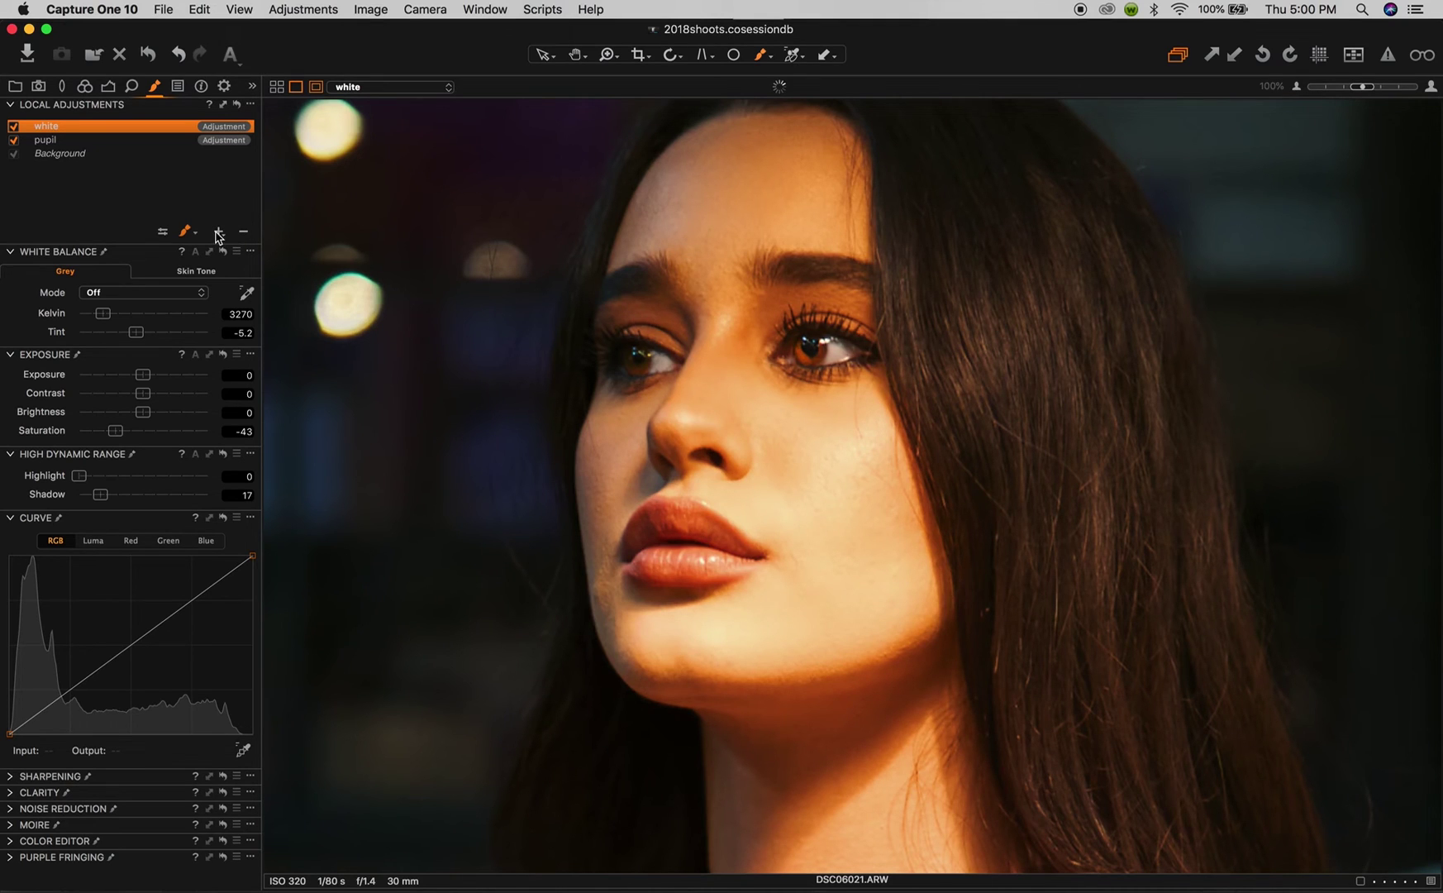
{"action": "left_click", "coordinate": [219, 233]}
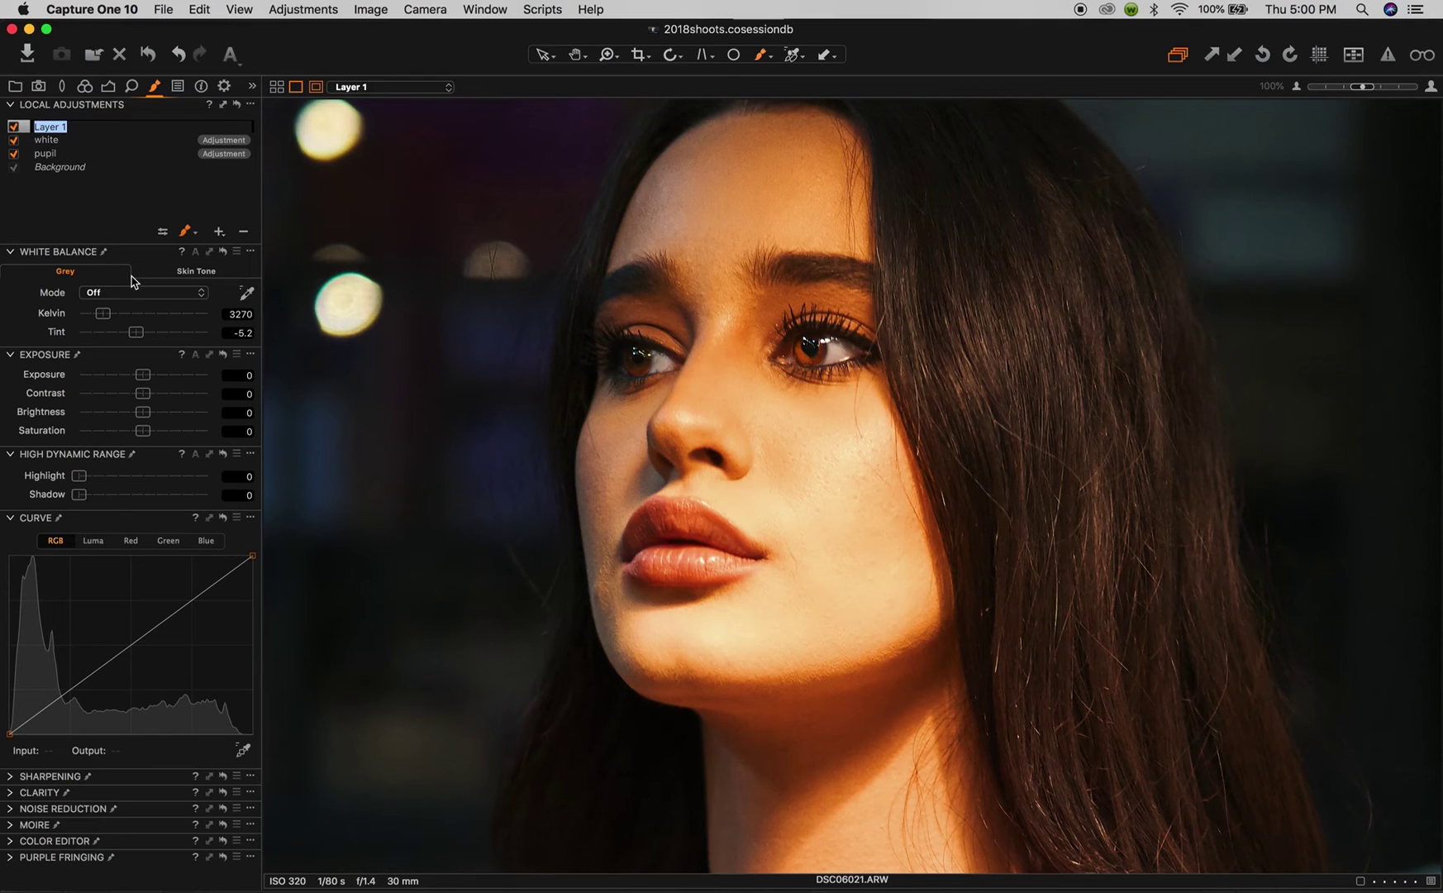
{"action": "type", "text": "Lips"}
{"action": "left_click_drag", "start_coordinate": [142, 431], "coordinate": [164, 430]}
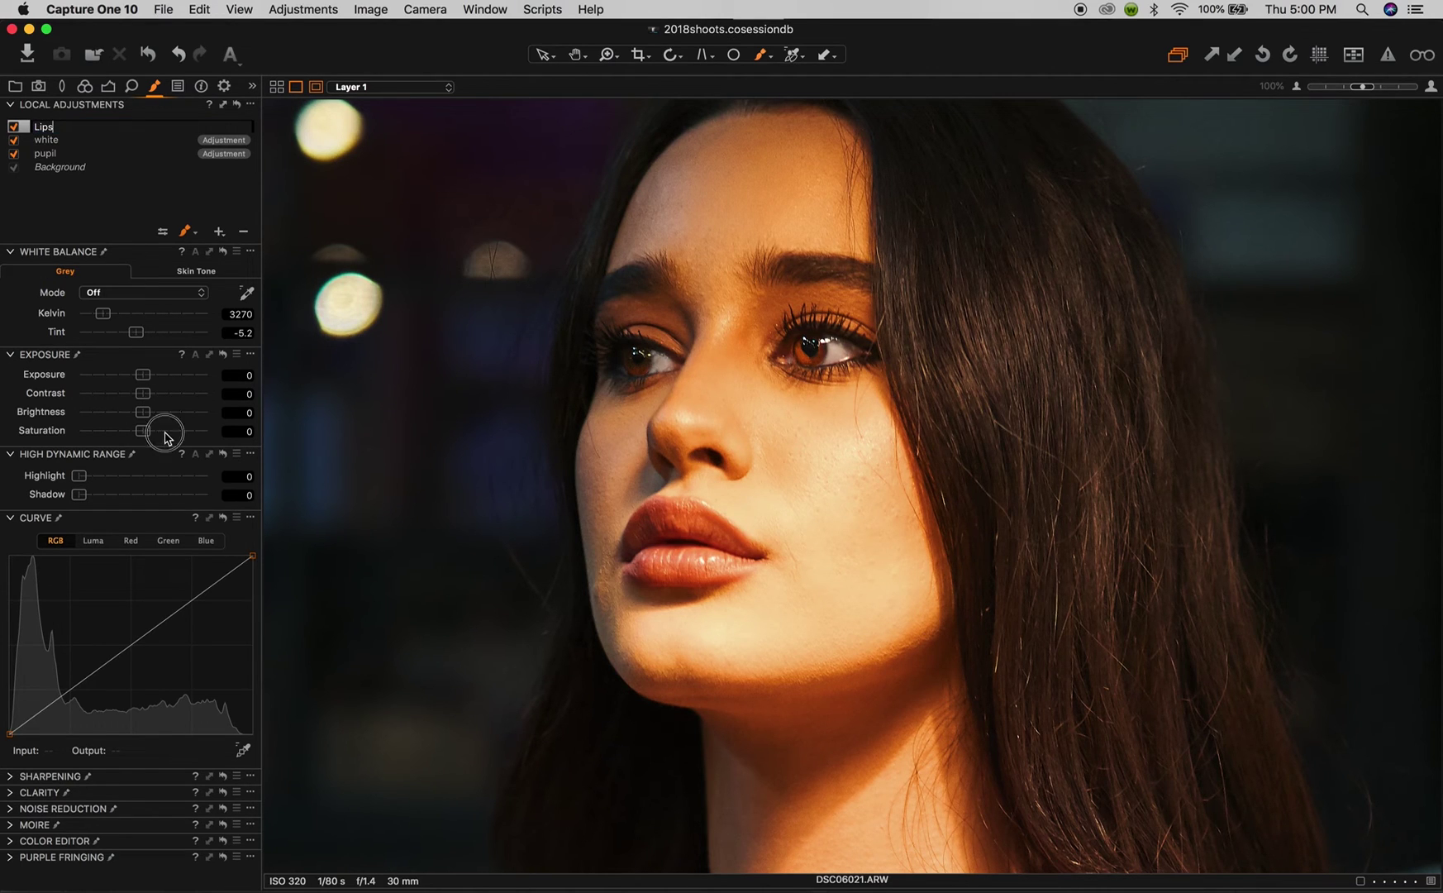
Set the brush size to 120, then shrink it to 47 for the lips
{"action": "right_click", "coordinate": [693, 528]}
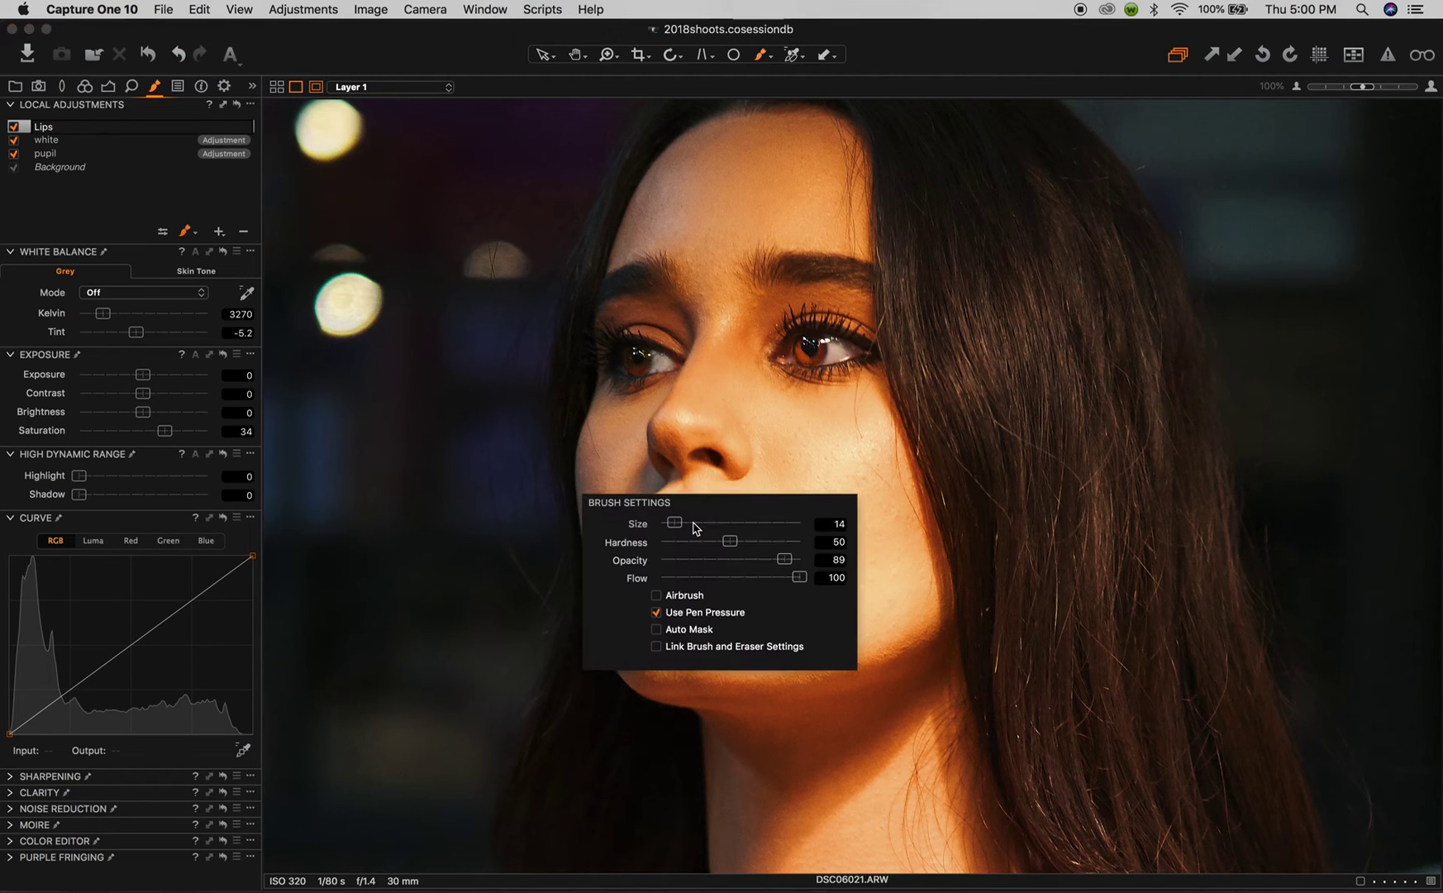
{"action": "left_click", "coordinate": [694, 525]}
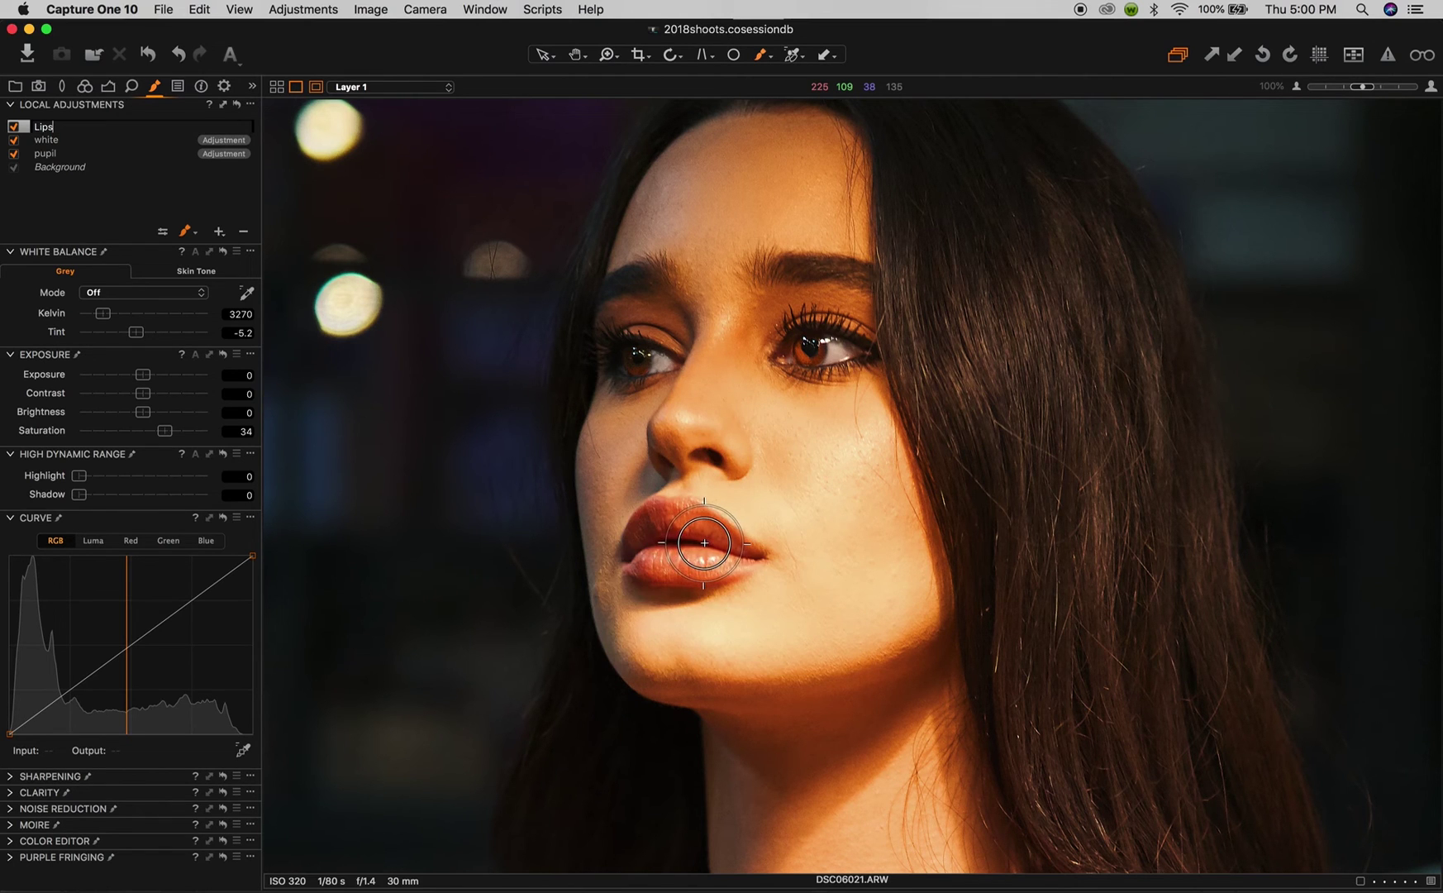
{"action": "right_click", "coordinate": [704, 544]}
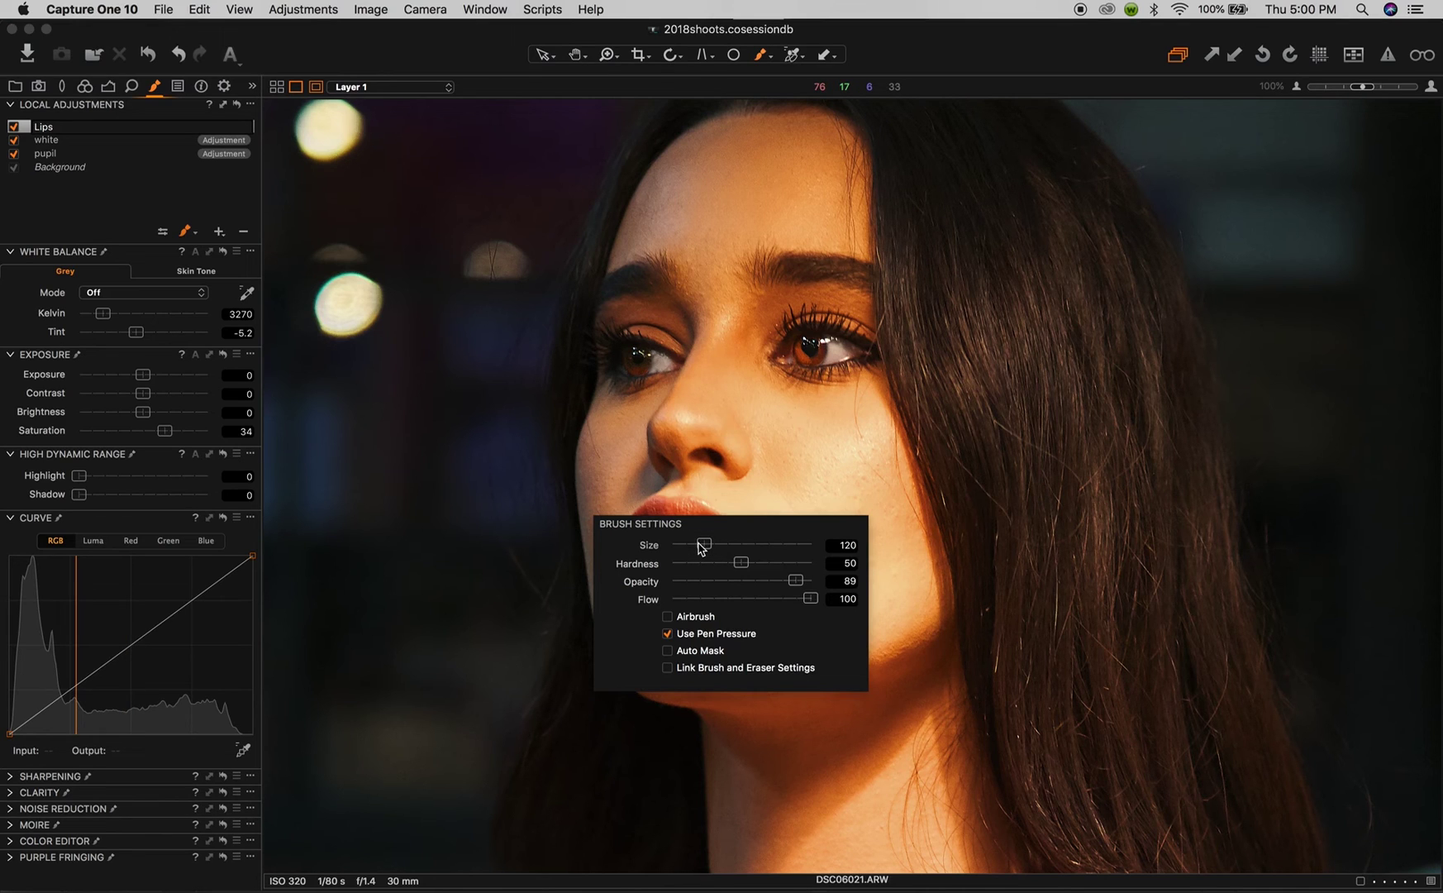
{"action": "left_click_drag", "start_coordinate": [698, 549], "coordinate": [688, 549]}
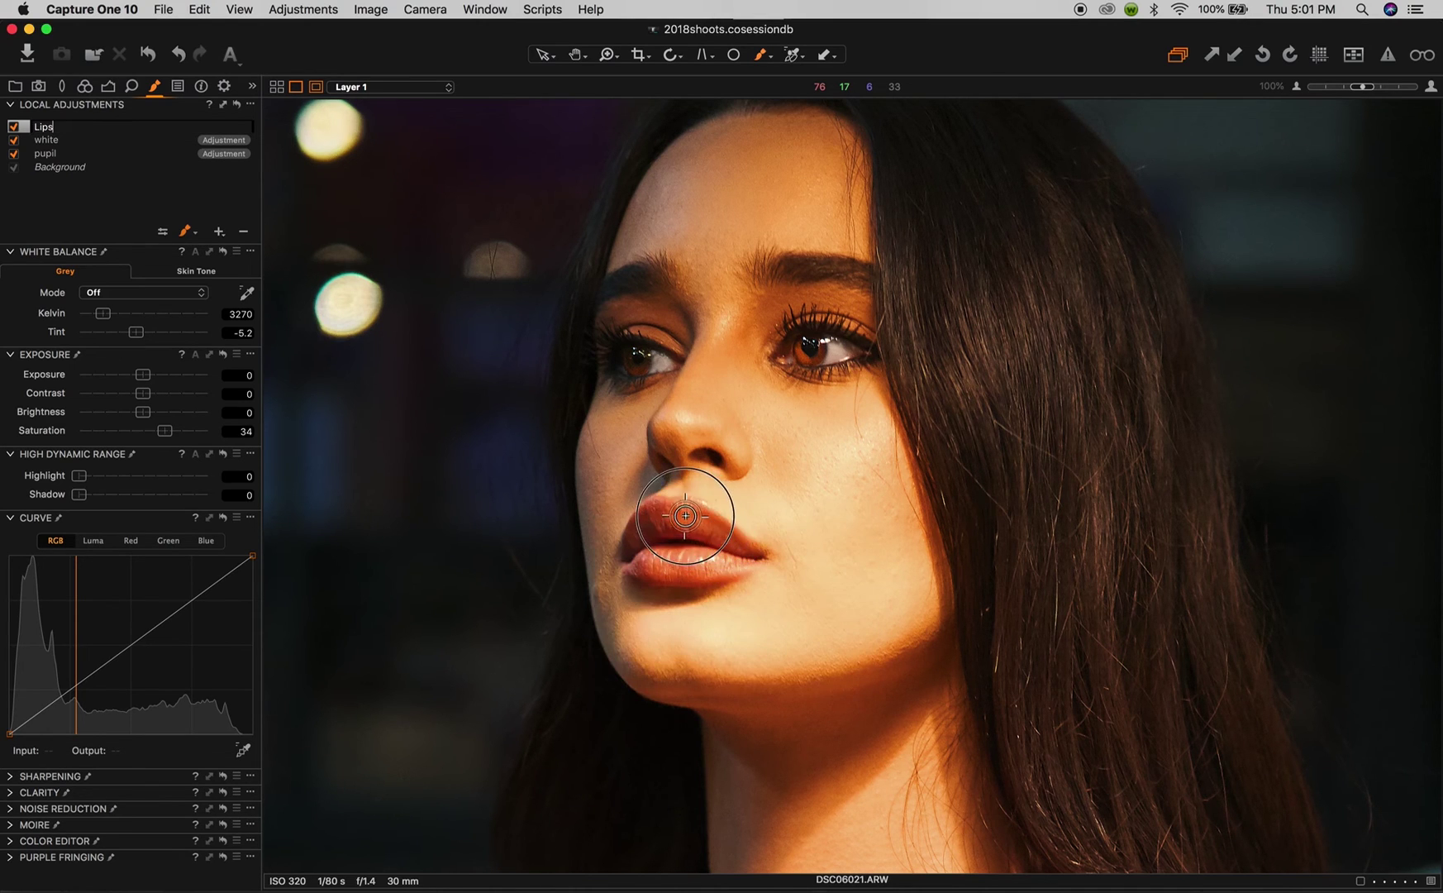
Confirm the 'Lips' layer name and brush its saturation mask over both lips, verifying coverage
{"action": "key", "text": "Return"}
{"action": "mouse_move", "coordinate": [654, 514]}
{"action": "left_mouse_down"}
{"action": "mouse_move", "coordinate": [644, 564]}
{"action": "mouse_move", "coordinate": [686, 579]}
{"action": "mouse_move", "coordinate": [733, 559]}
{"action": "mouse_move", "coordinate": [634, 540]}
{"action": "mouse_move", "coordinate": [648, 587]}
{"action": "mouse_move", "coordinate": [645, 564]}
{"action": "mouse_move", "coordinate": [714, 571]}
{"action": "mouse_move", "coordinate": [709, 515]}
{"action": "mouse_move", "coordinate": [622, 513]}
{"action": "mouse_move", "coordinate": [648, 502]}
{"action": "mouse_move", "coordinate": [618, 542]}
{"action": "mouse_move", "coordinate": [651, 570]}
{"action": "mouse_move", "coordinate": [692, 548]}
{"action": "mouse_move", "coordinate": [757, 553]}
{"action": "mouse_move", "coordinate": [676, 505]}
{"action": "mouse_move", "coordinate": [651, 534]}
{"action": "mouse_move", "coordinate": [732, 553]}
{"action": "mouse_move", "coordinate": [702, 520]}
{"action": "left_mouse_up"}
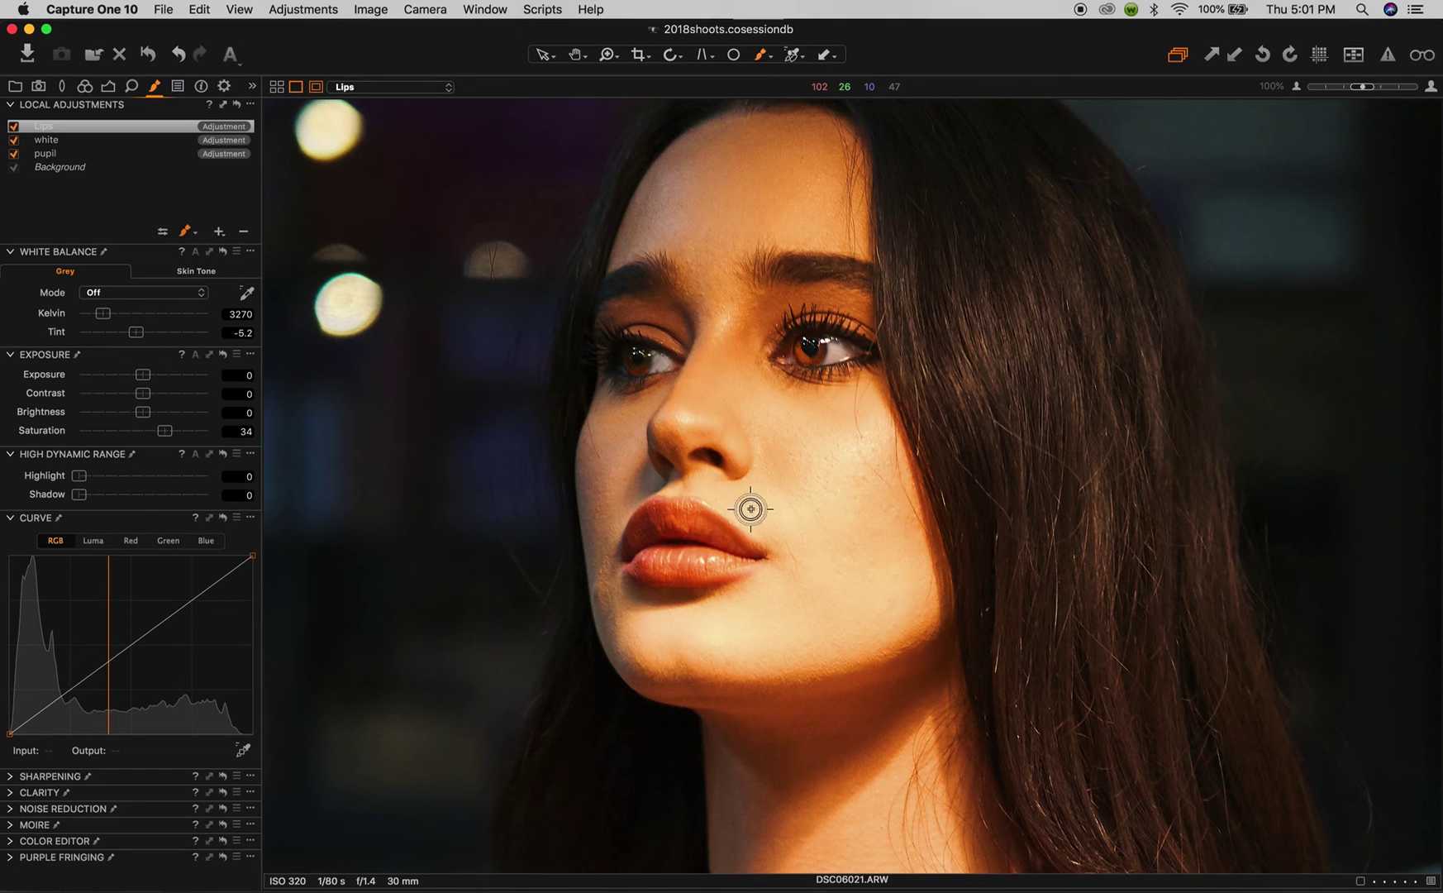
{"action": "key", "text": "m"}
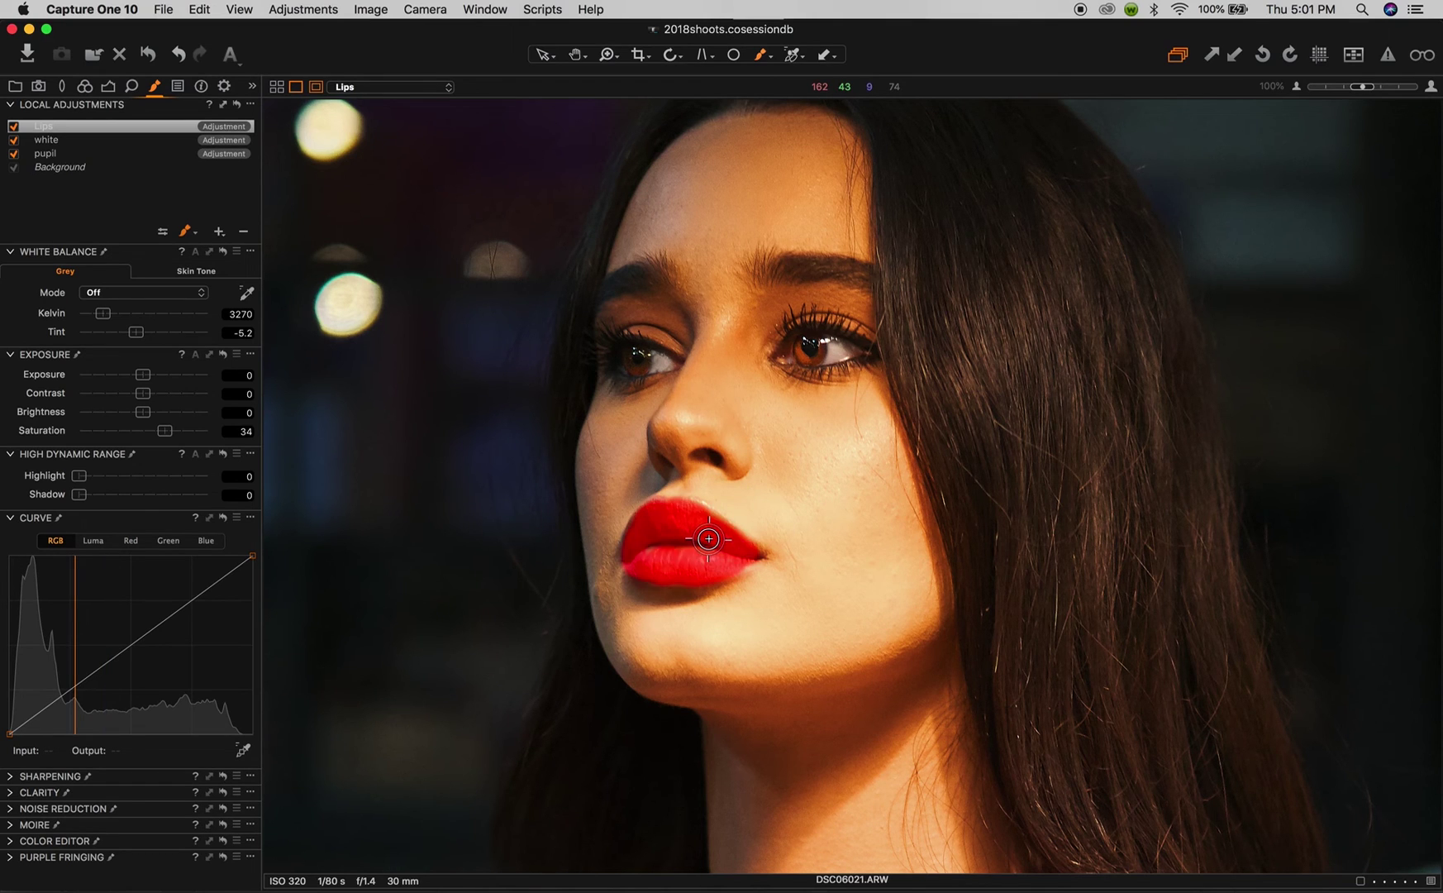
{"action": "mouse_move", "coordinate": [733, 552]}
{"action": "left_mouse_down"}
{"action": "mouse_move", "coordinate": [705, 510]}
{"action": "mouse_move", "coordinate": [673, 511]}
{"action": "left_mouse_up"}
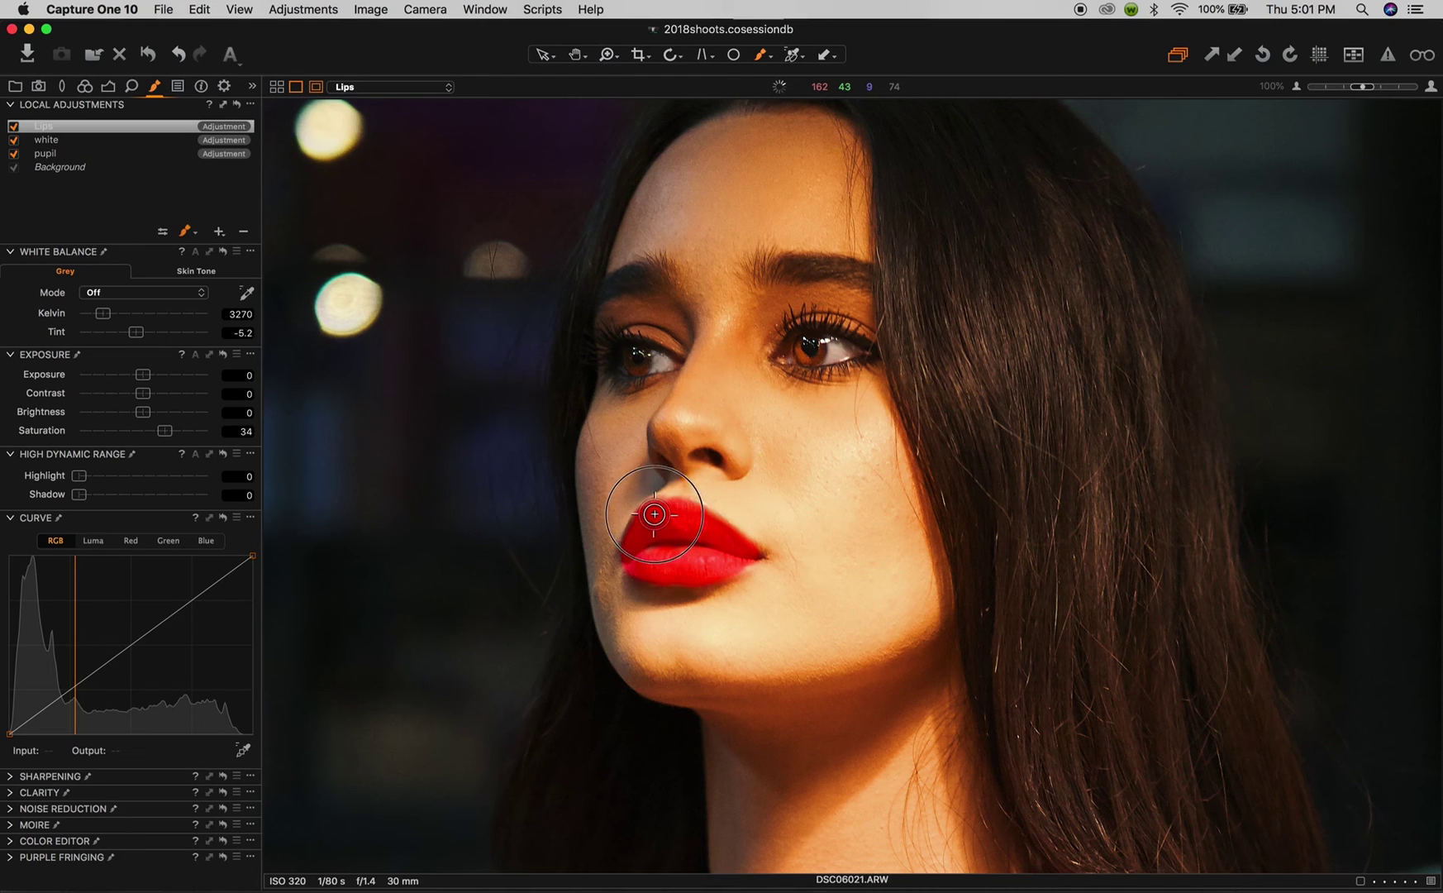
{"action": "key", "text": "bracketleft"}
{"action": "key", "text": "bracketleft"}
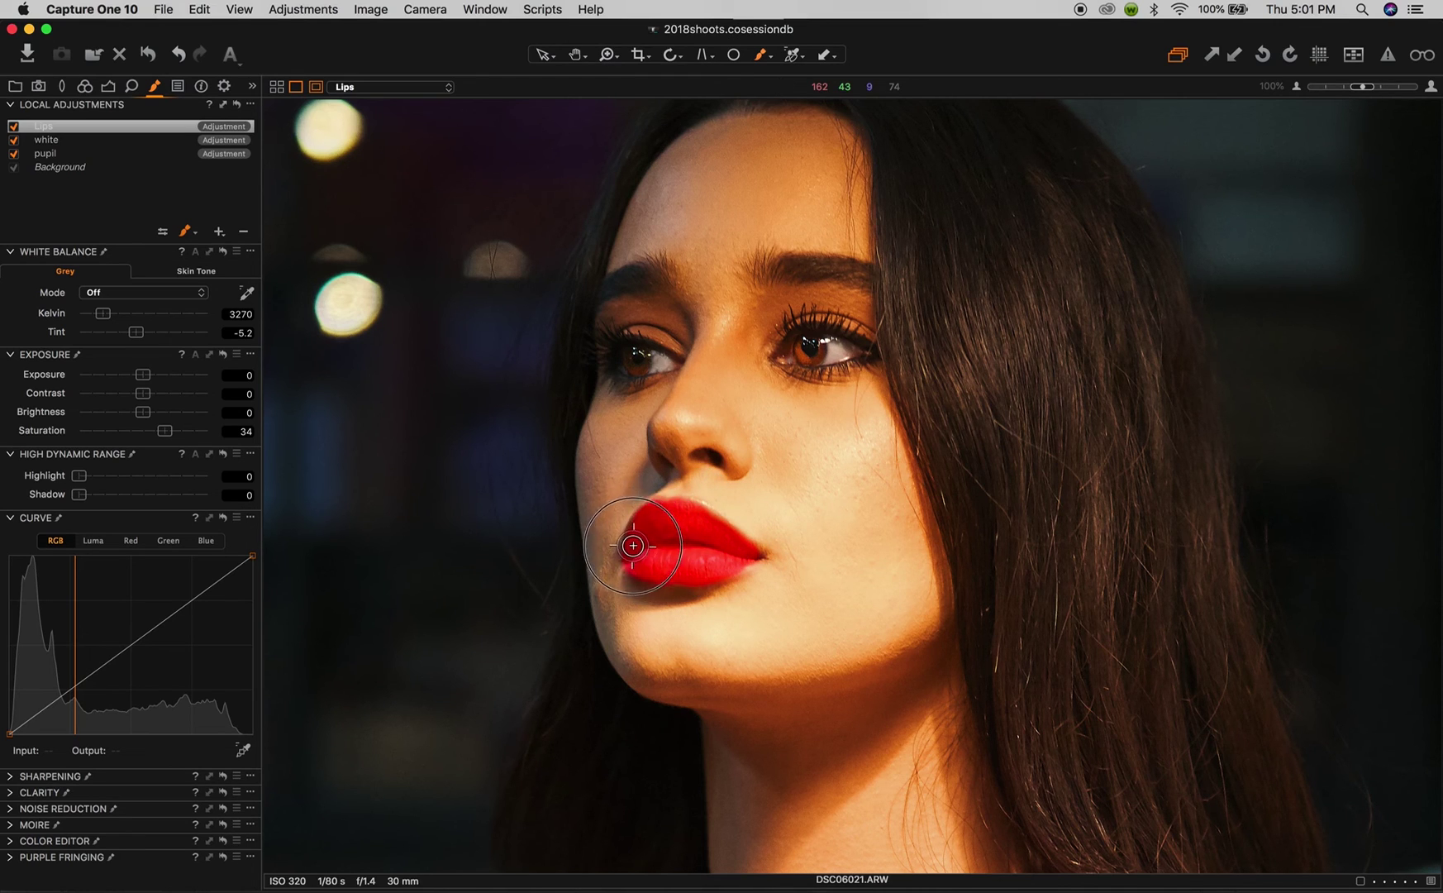
{"action": "key", "text": "bracketleft"}
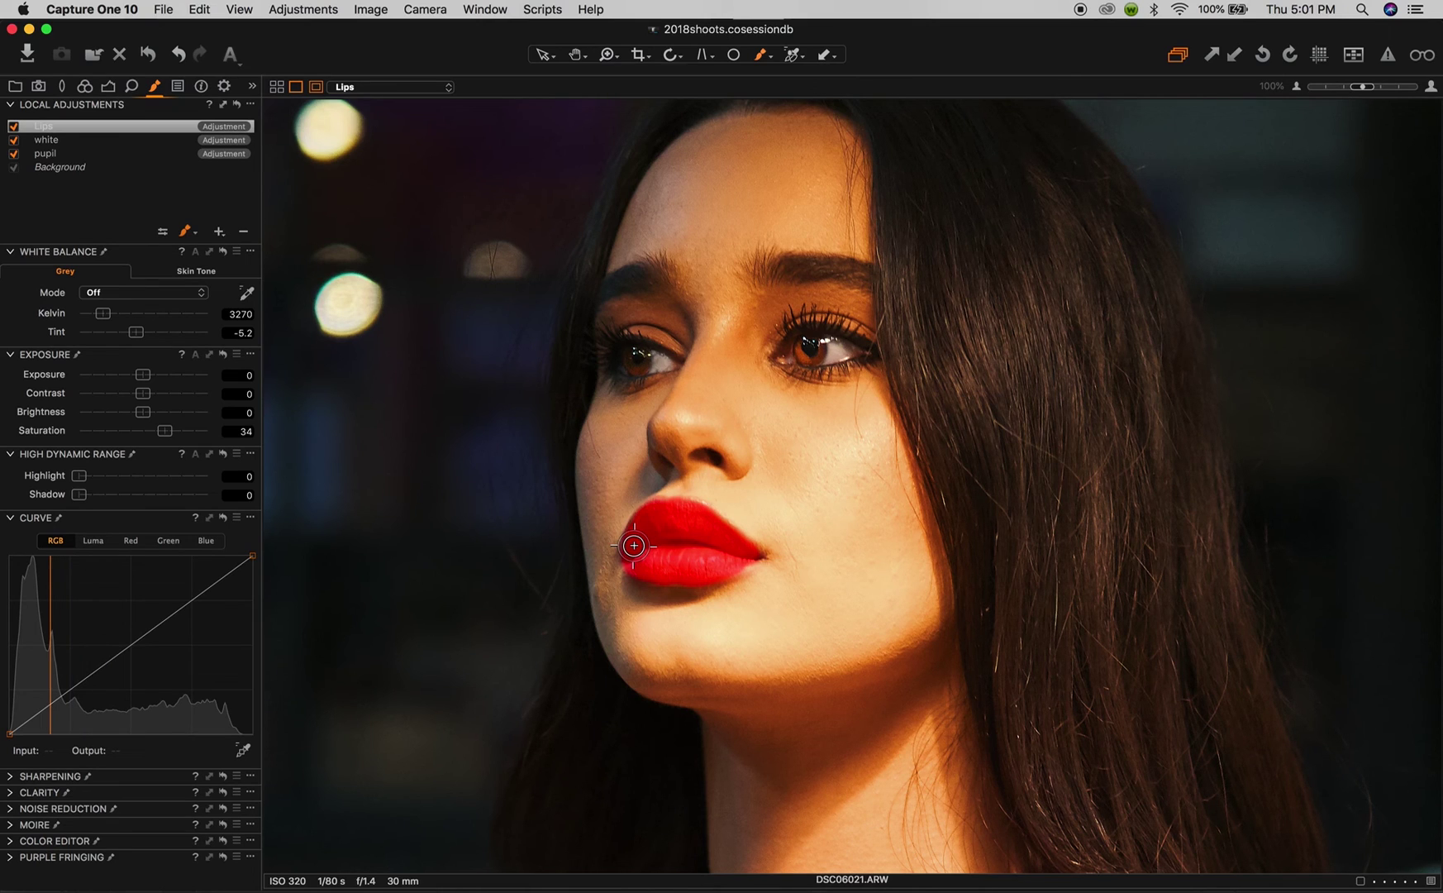
{"action": "key", "text": "m"}
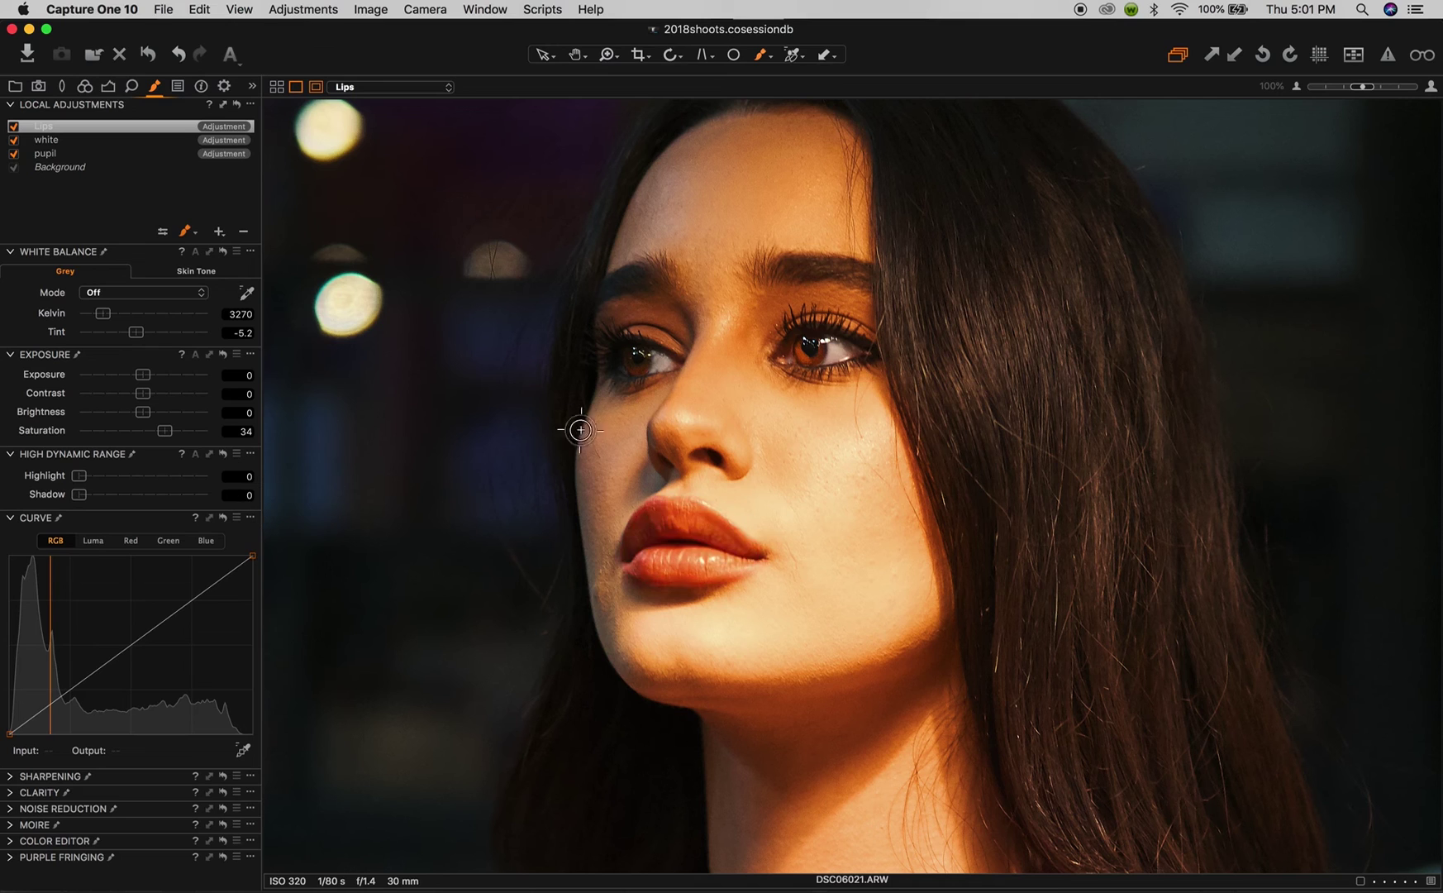
{"action": "left_click", "coordinate": [14, 126]}
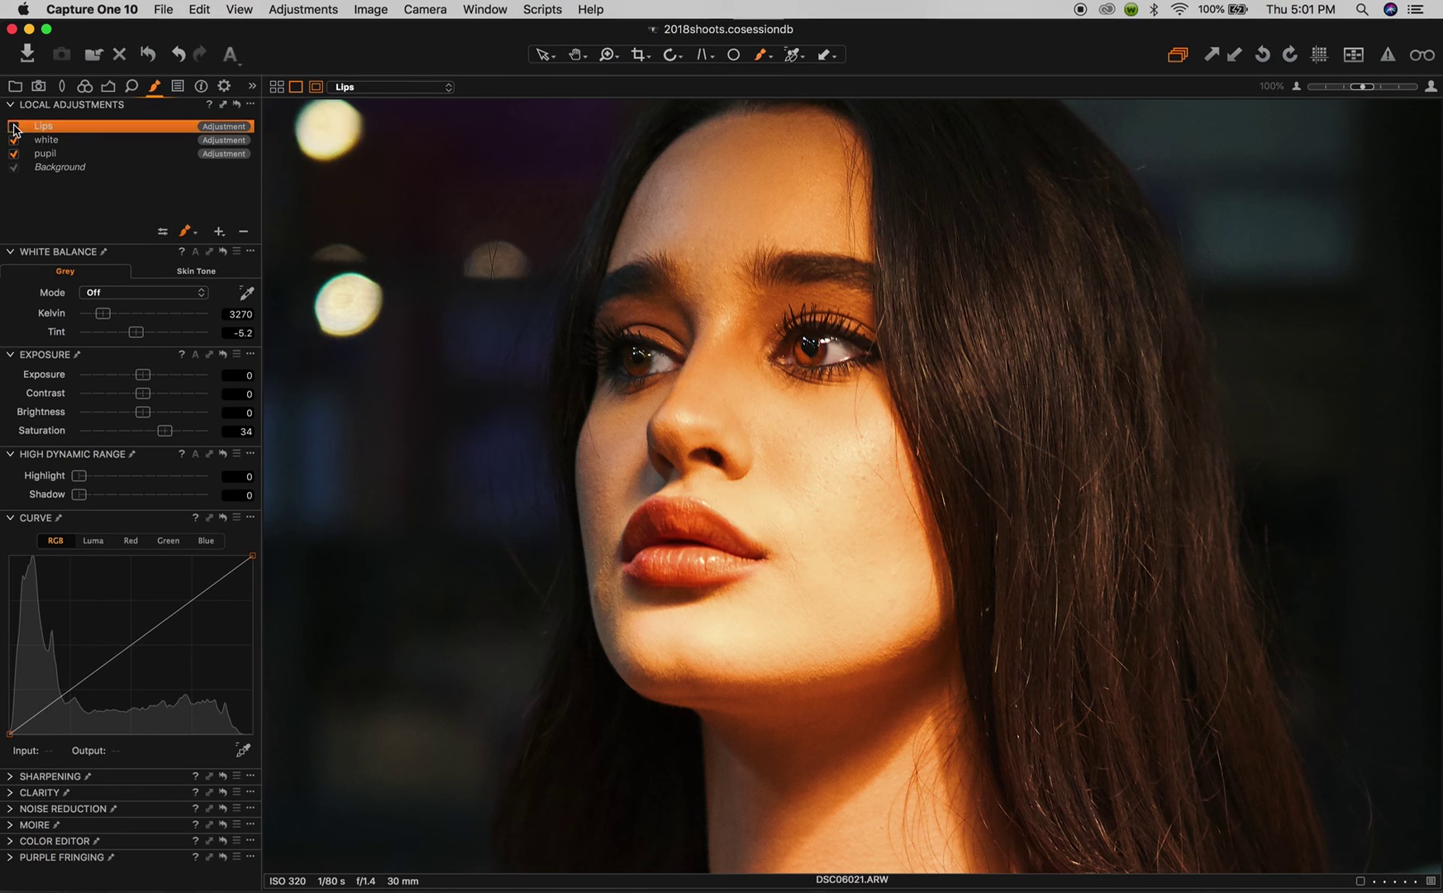
{"action": "left_click", "coordinate": [14, 126]}
{"action": "left_click", "coordinate": [14, 126]}
{"action": "scroll", "coordinate": [743, 325], "scroll_direction": "down", "scroll_amount": 2}
{"action": "scroll", "coordinate": [742, 324], "scroll_direction": "down", "scroll_amount": 2}
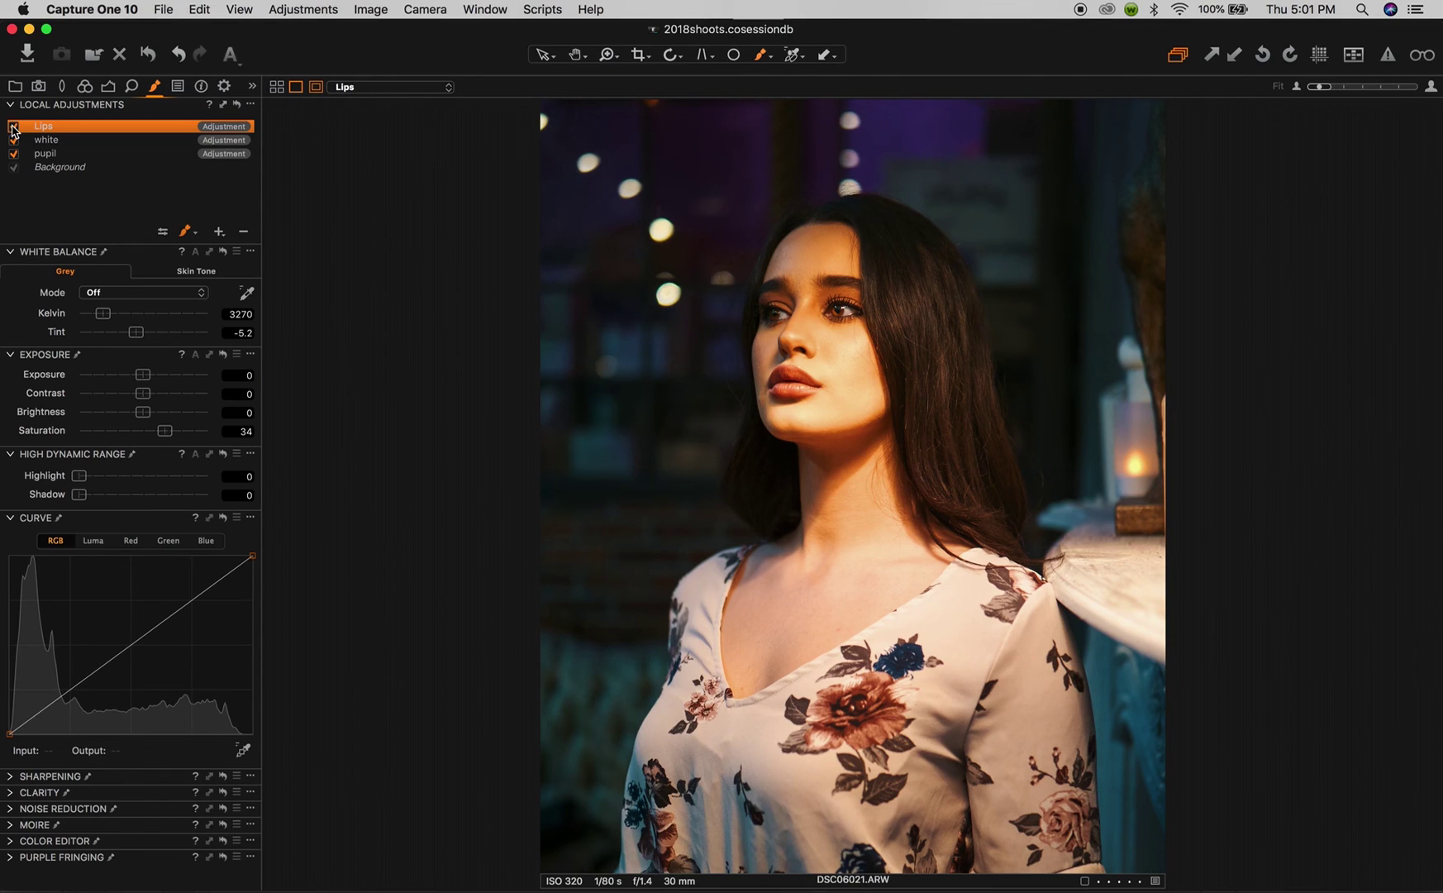
{"action": "left_click", "coordinate": [14, 126]}
{"action": "left_click", "coordinate": [14, 126]}
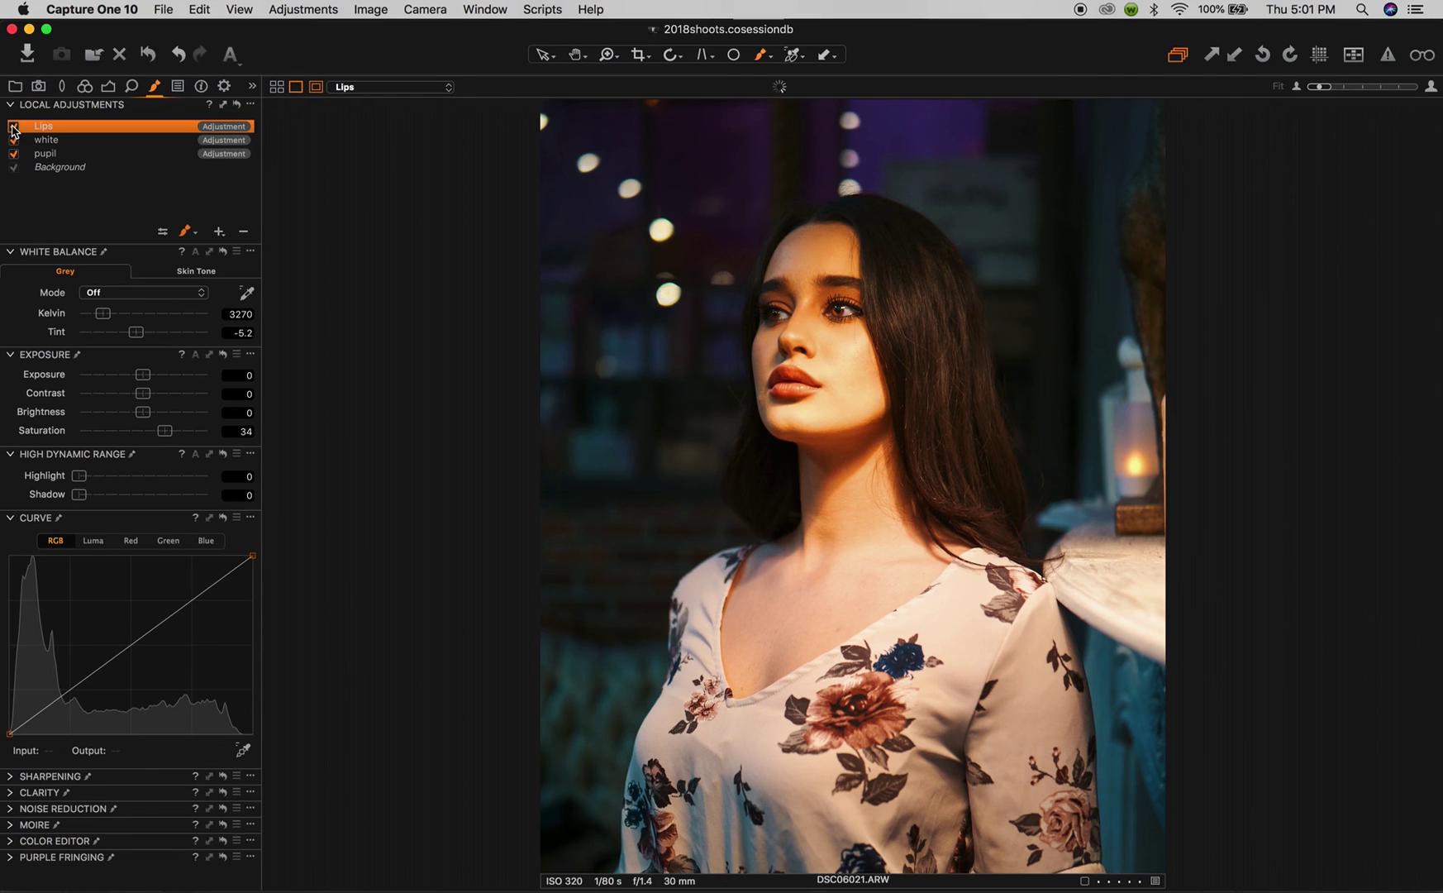